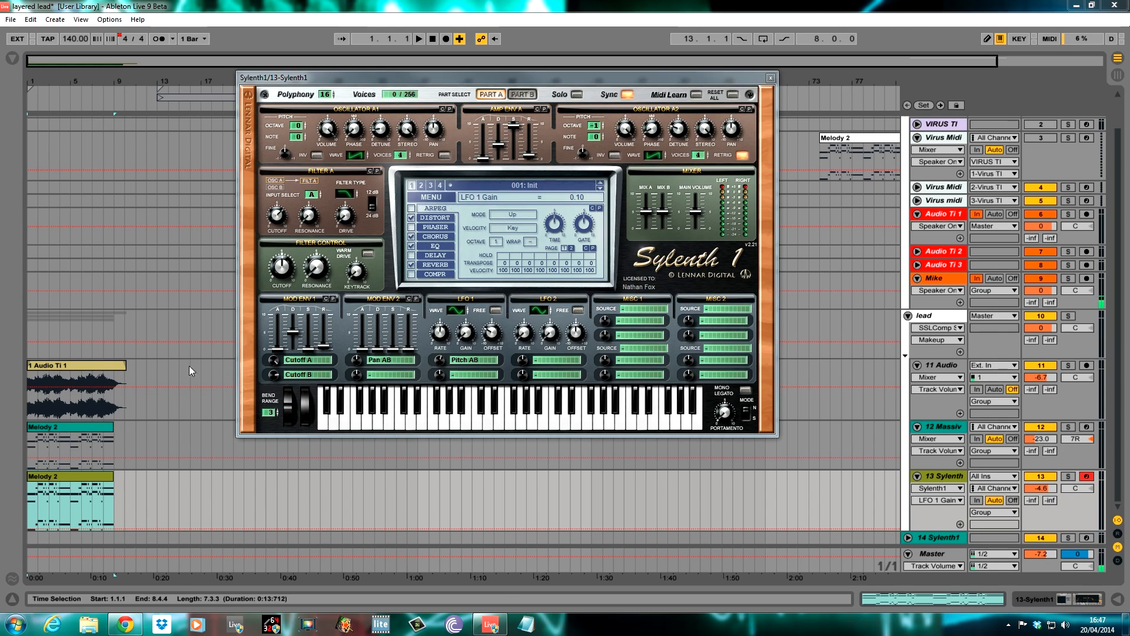
# Solo the 11 Audio track, play its clip from bar 1, and unsolo it and stop playback.
pyautogui.click(28, 394)
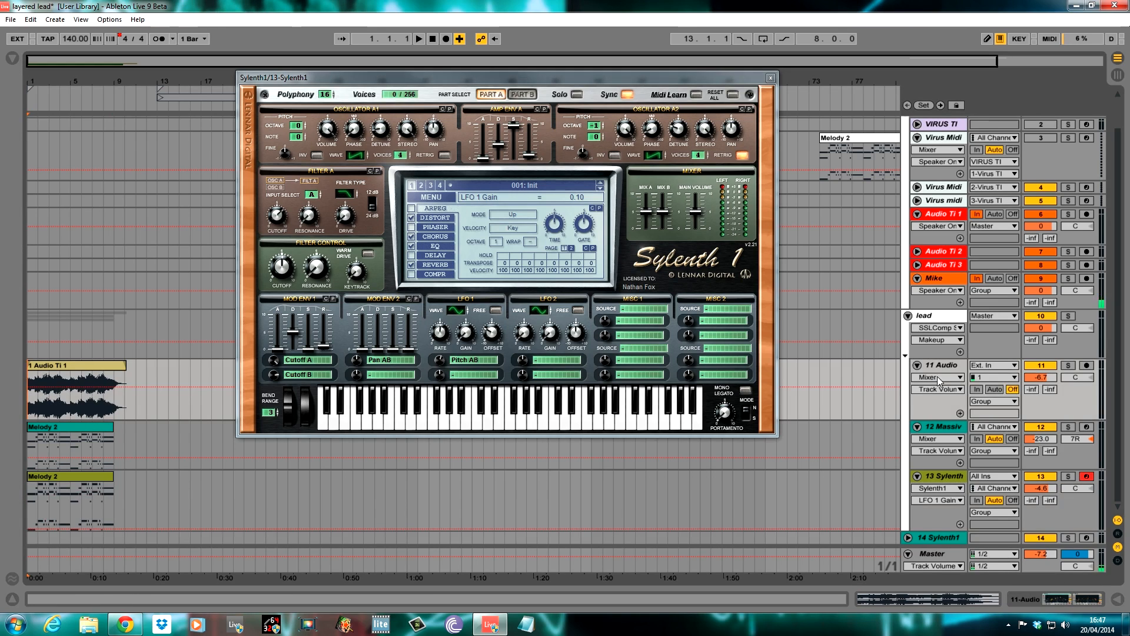
pyautogui.click(1068, 366)
pyautogui.press('space')
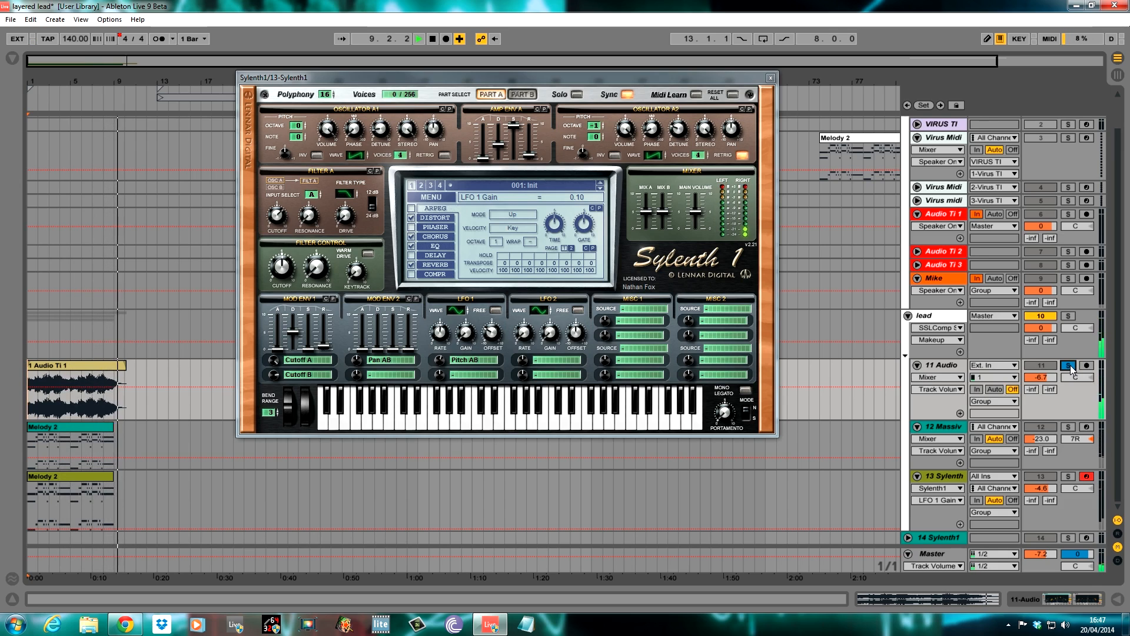
pyautogui.click(1069, 365)
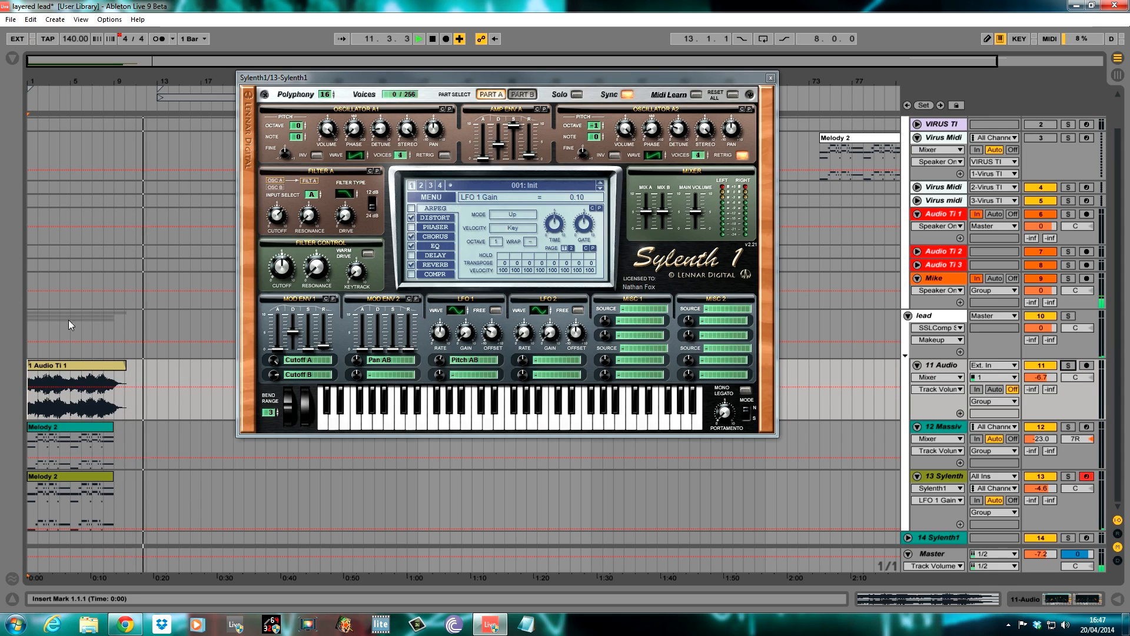
pyautogui.click(168, 411)
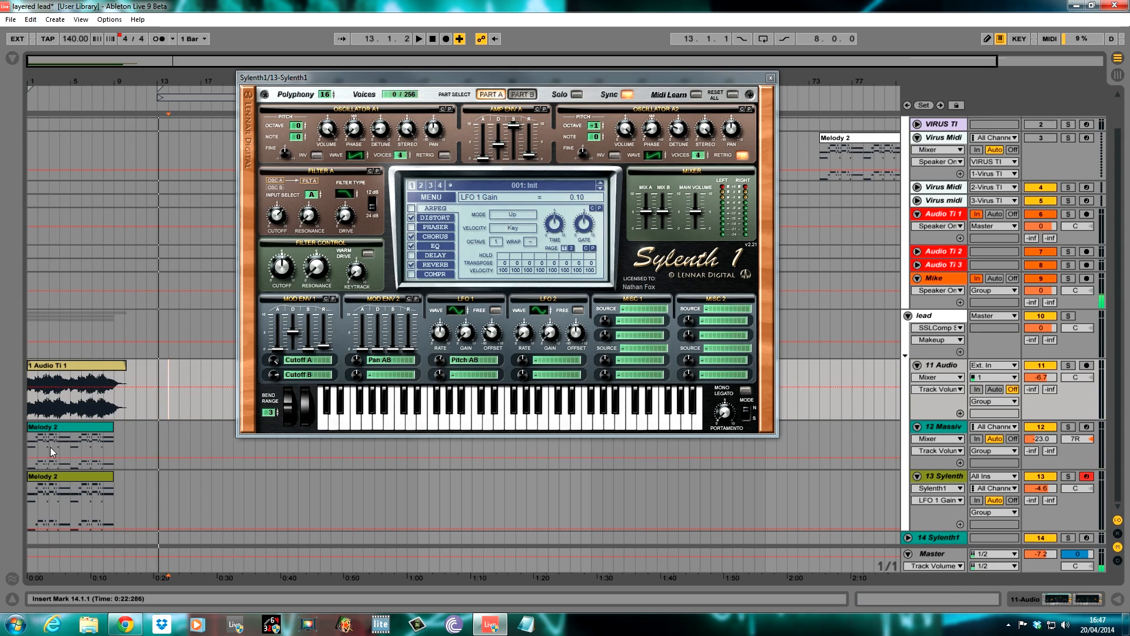
pyautogui.press('space')
# Solo the 12 Massiv track, play its melody from bar 1, and unsolo it and stop playback.
pyautogui.click(26, 447)
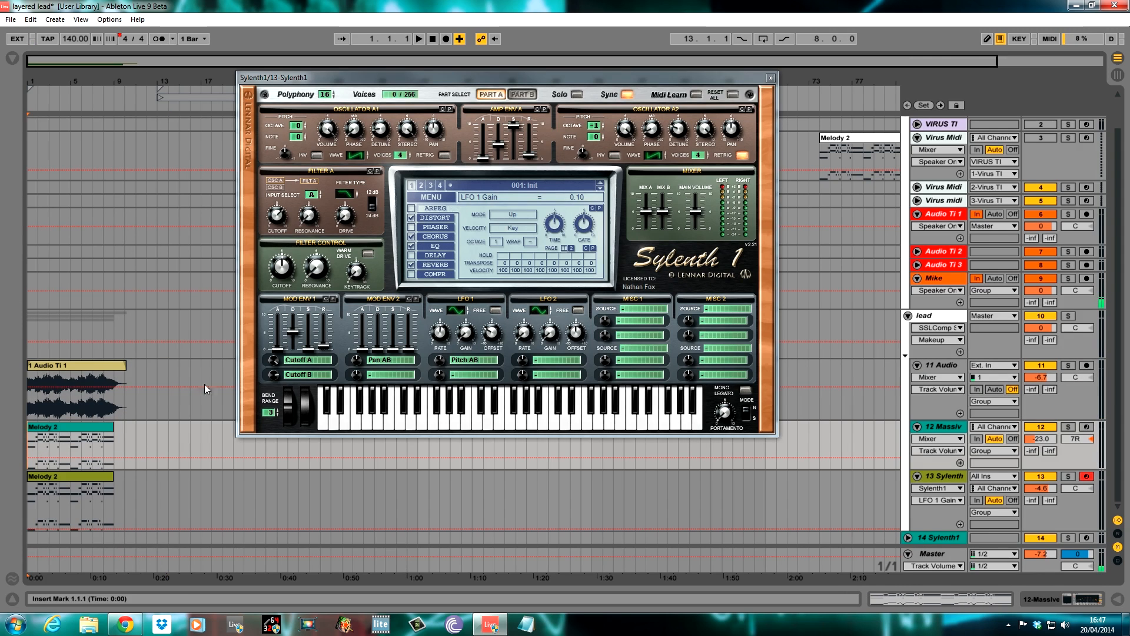
pyautogui.click(1068, 428)
pyautogui.press('space')
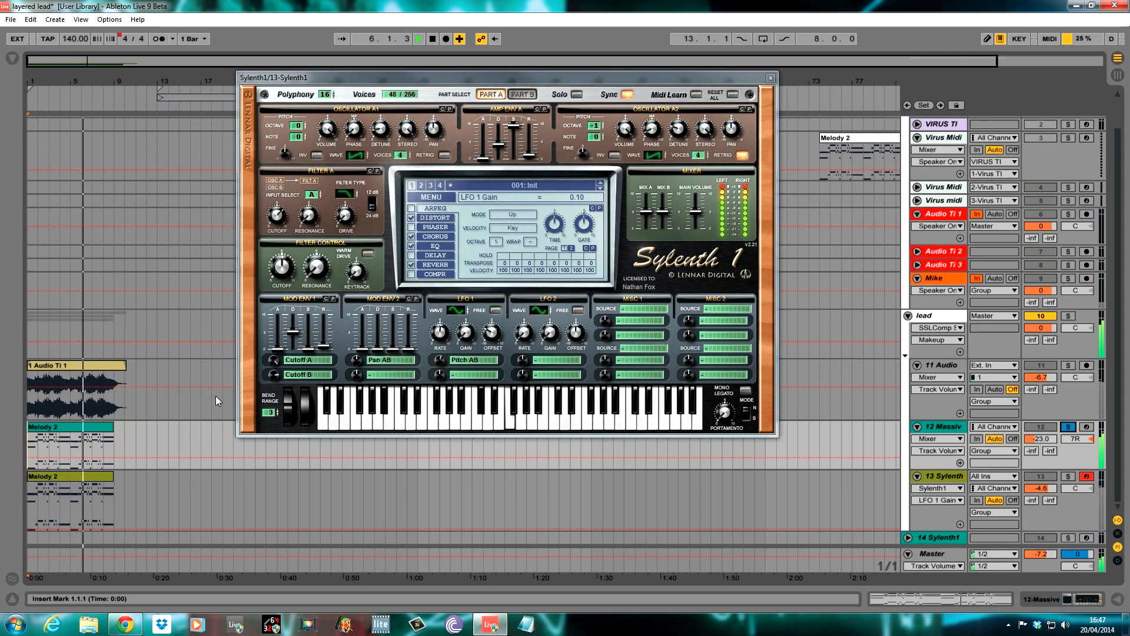
pyautogui.click(1068, 427)
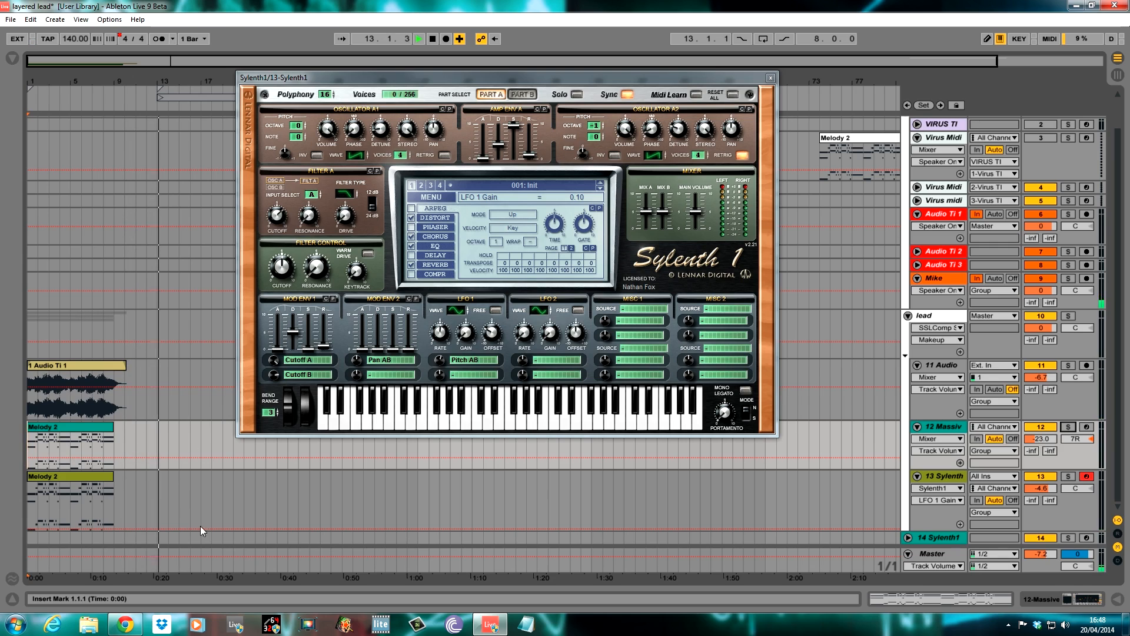
pyautogui.click(181, 454)
pyautogui.press('space')
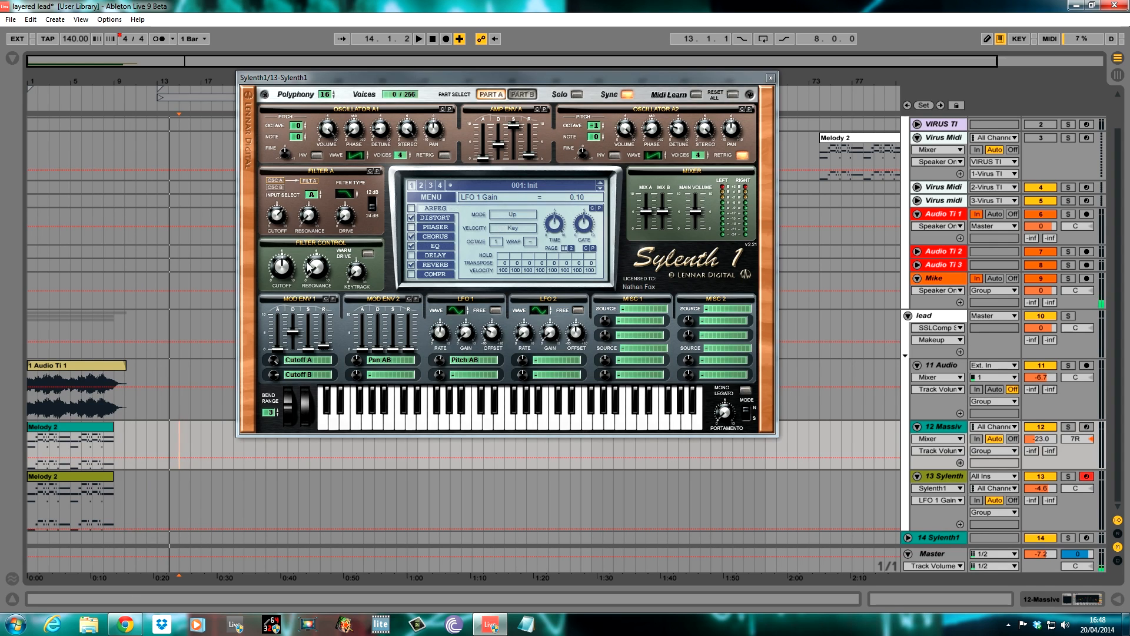
# Open the Melody 2 clip on the 13 Sylenth track and play it soloed from bar 1, ending with solo off and playback stopped.
pyautogui.doubleClick(69, 475)
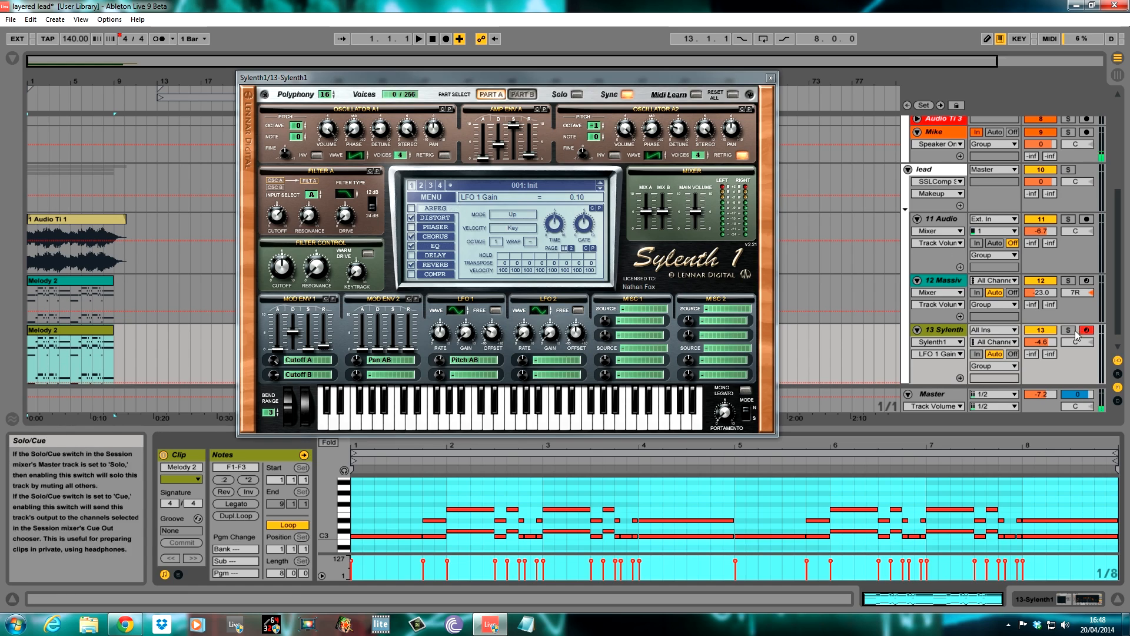
pyautogui.moveTo(569, 82); pyautogui.dragTo(588, 81)
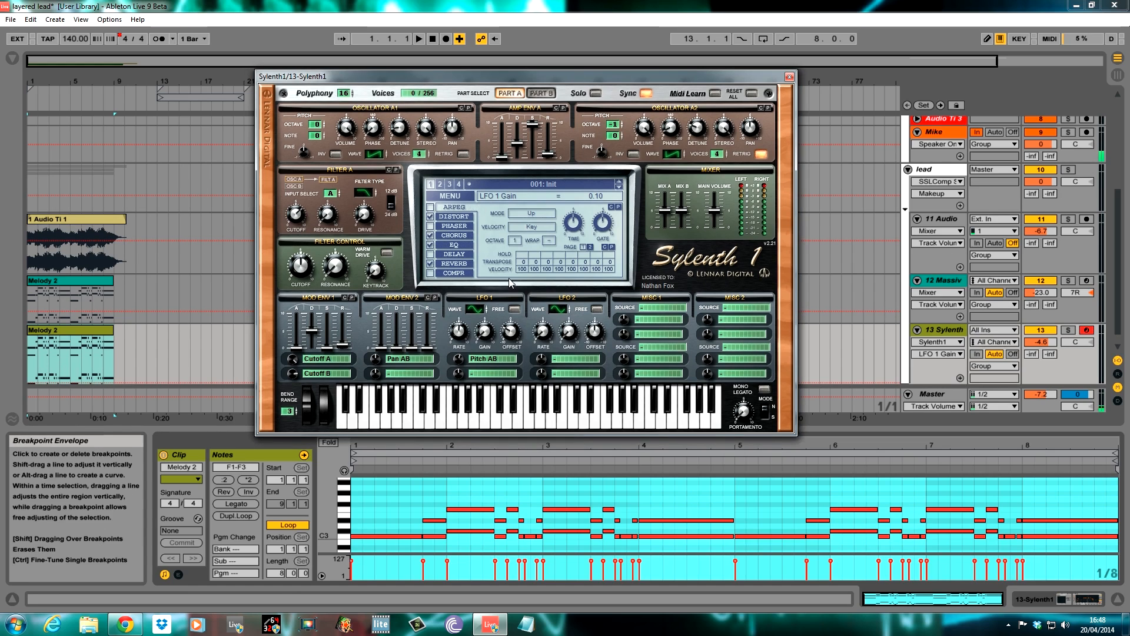
pyautogui.click(27, 367)
pyautogui.click(1069, 330)
pyautogui.press('space')
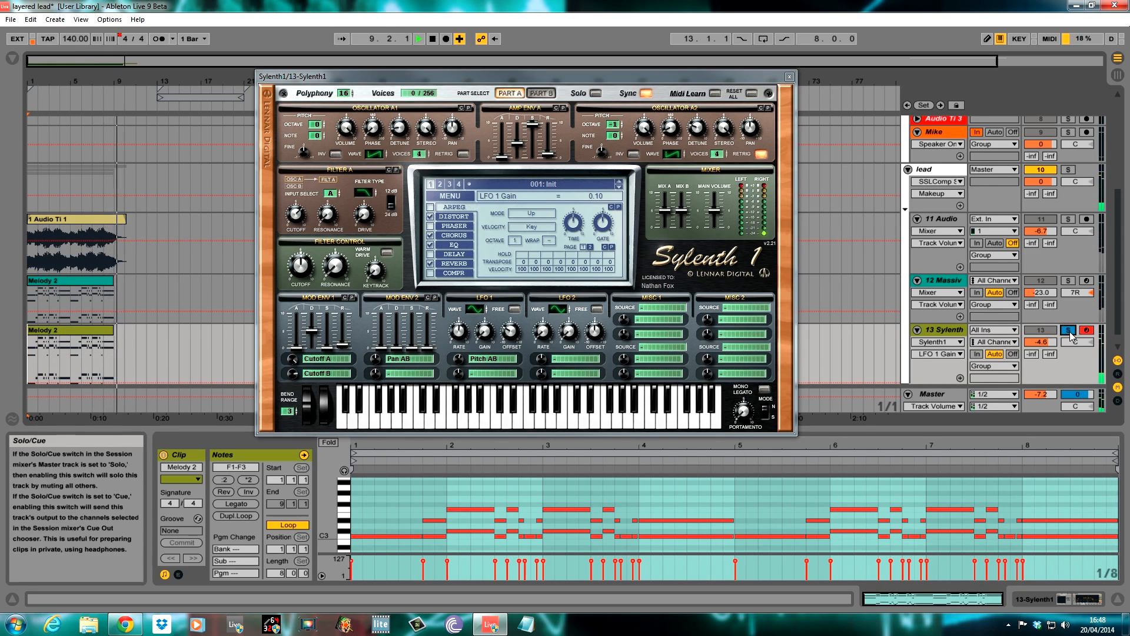
pyautogui.click(149, 368)
pyautogui.press('space')
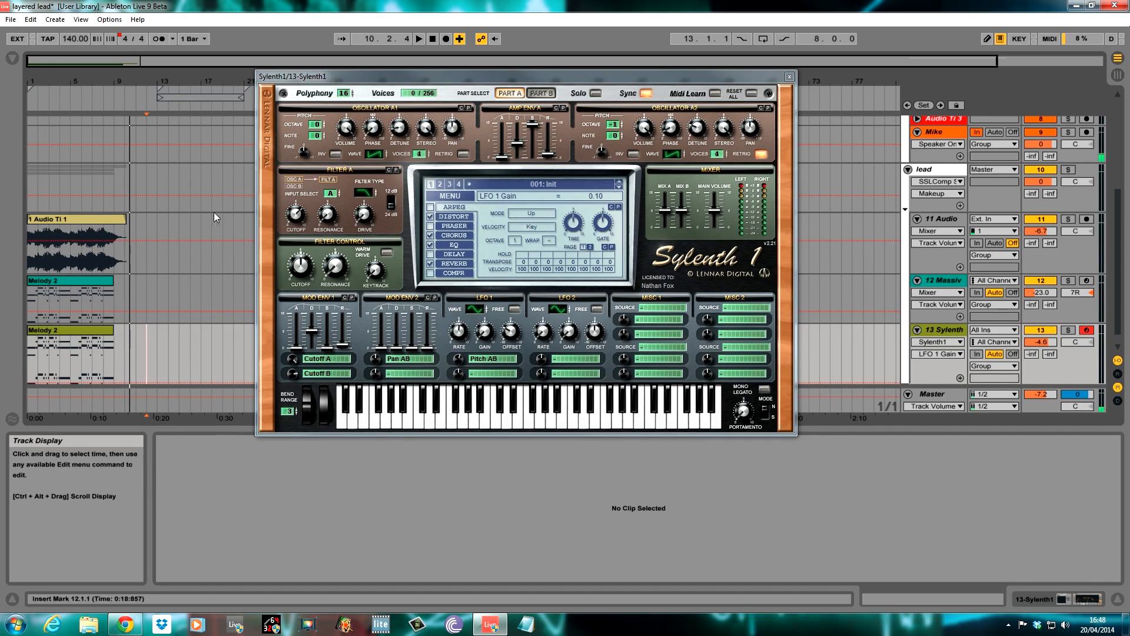
# Load a blank Init preset in Sylenth1 and set oscillator A2's wave to Saw.
pyautogui.click(457, 194)
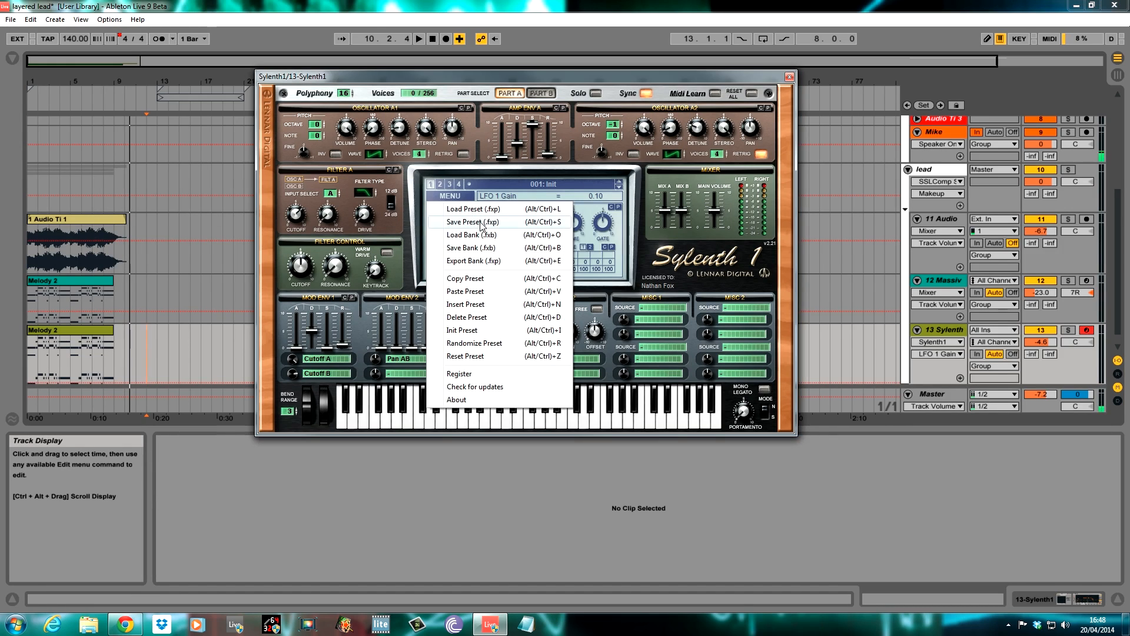
pyautogui.click(478, 305)
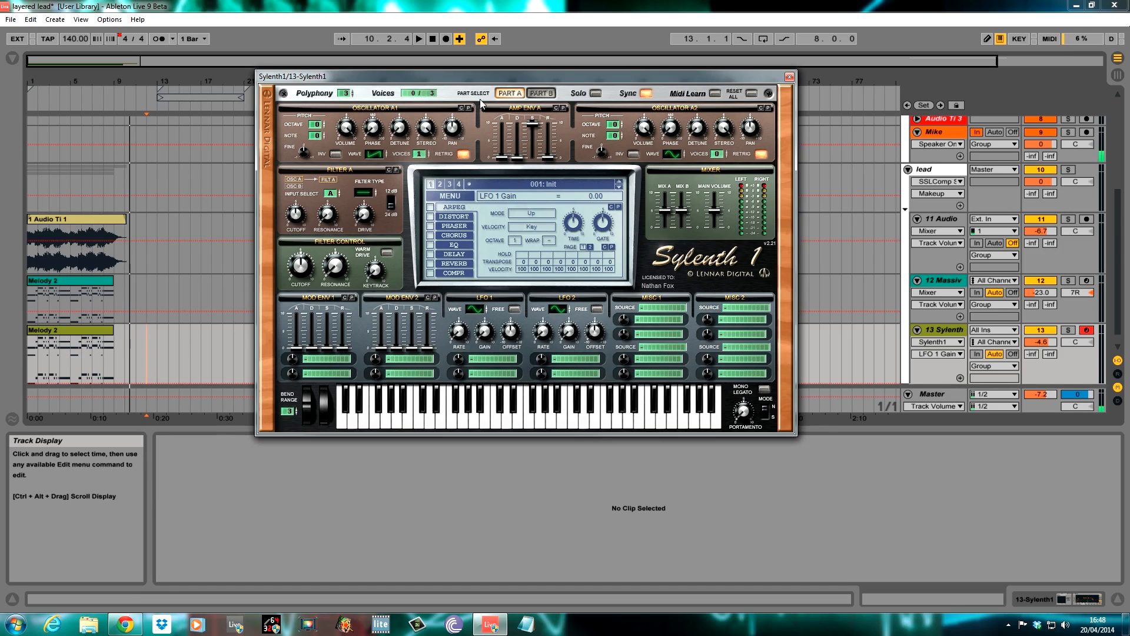
pyautogui.click(674, 154)
pyautogui.moveTo(674, 154); pyautogui.dragTo(674, 145)
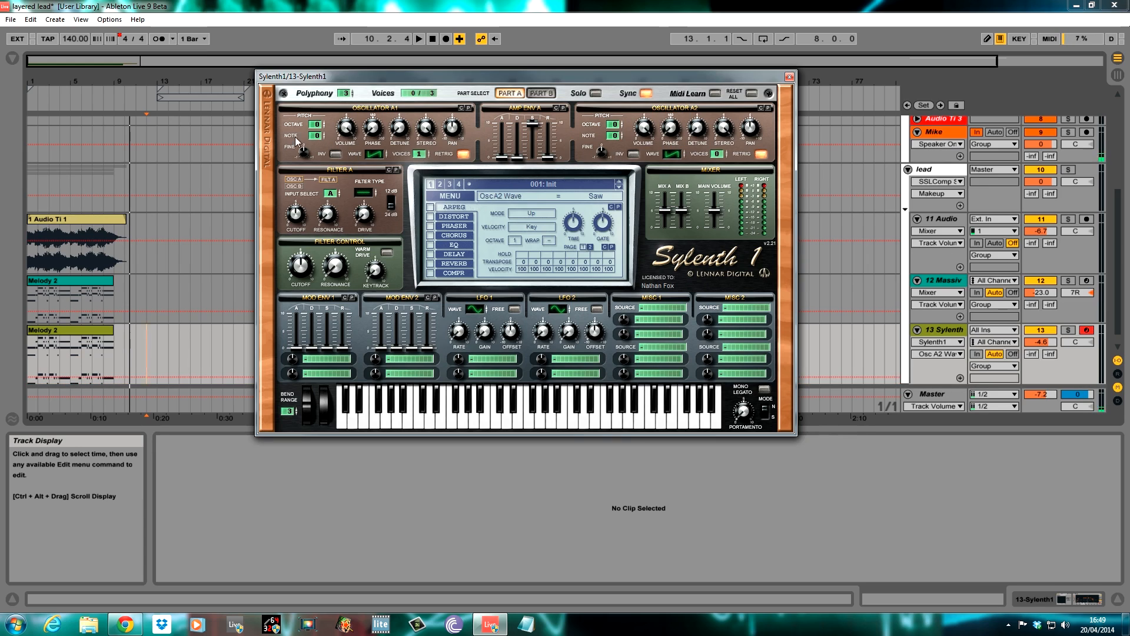
# Give oscillator A1 4 voices and raise its detune, and set oscillator A2 to octave -1, detune 2.76 and 4 voices.
pyautogui.moveTo(423, 151); pyautogui.dragTo(428, 134)
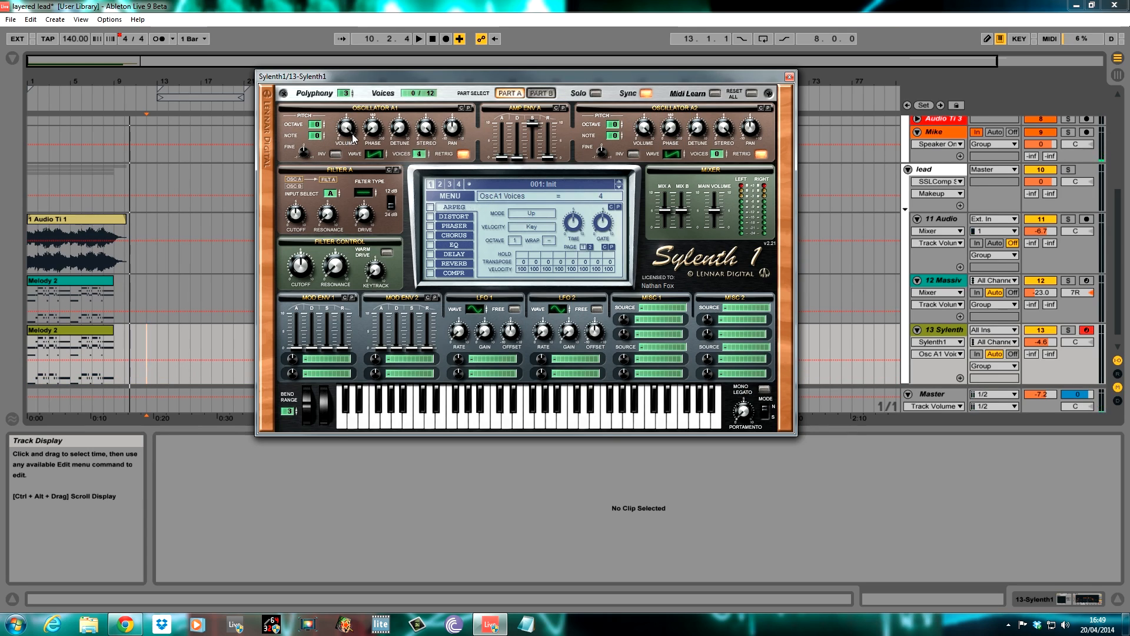
pyautogui.moveTo(403, 131); pyautogui.dragTo(402, 114)
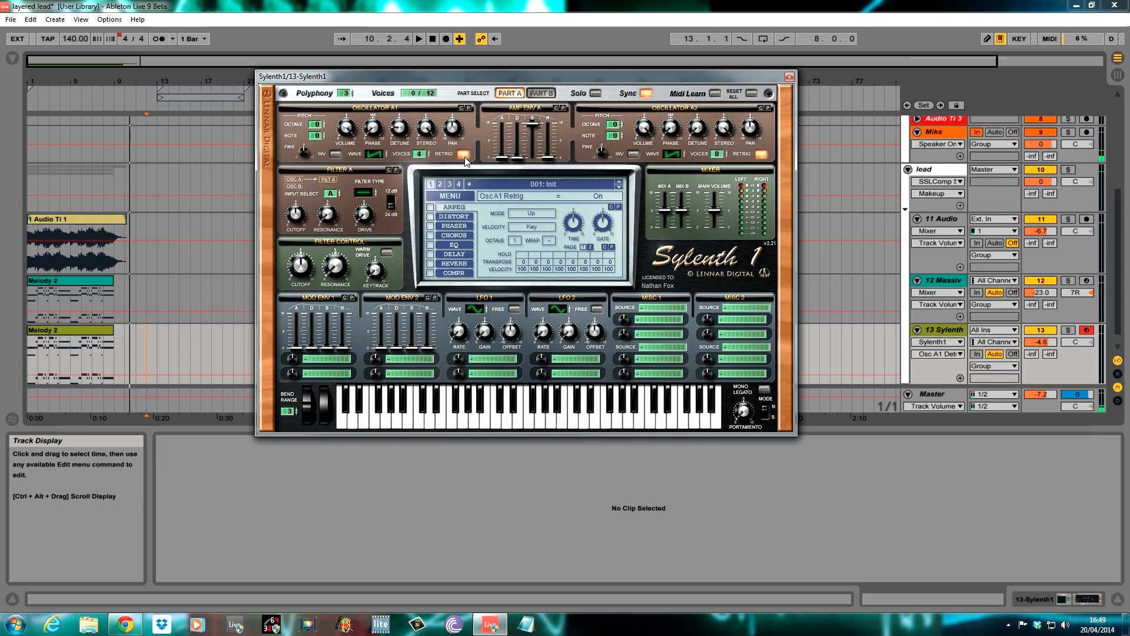
pyautogui.click(613, 126)
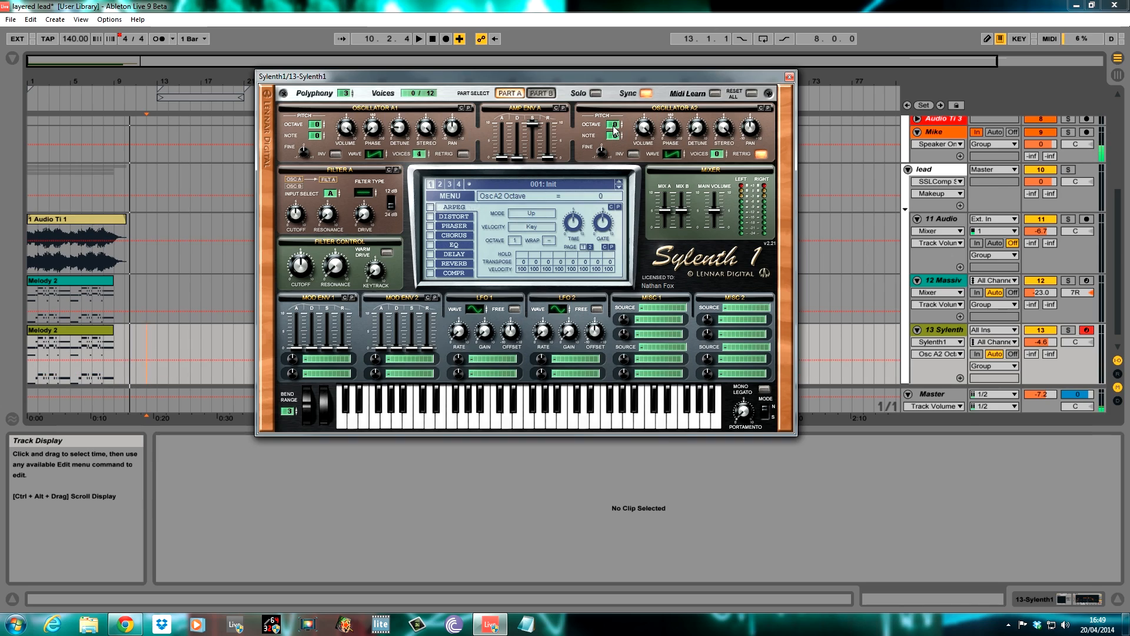
pyautogui.moveTo(613, 130); pyautogui.dragTo(614, 136)
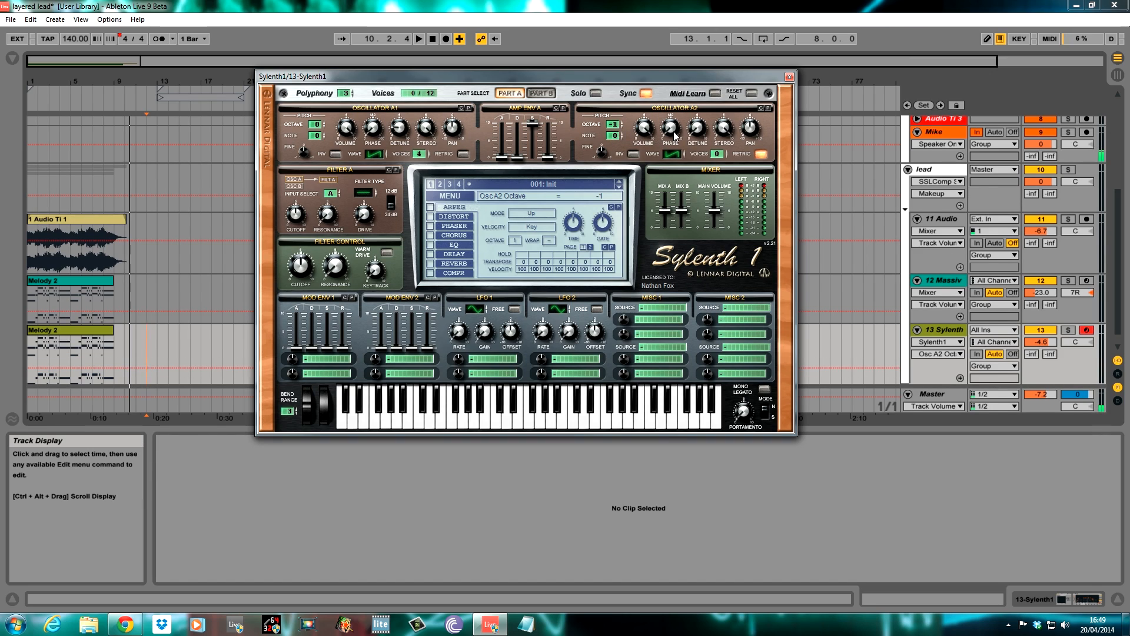
pyautogui.click(699, 129)
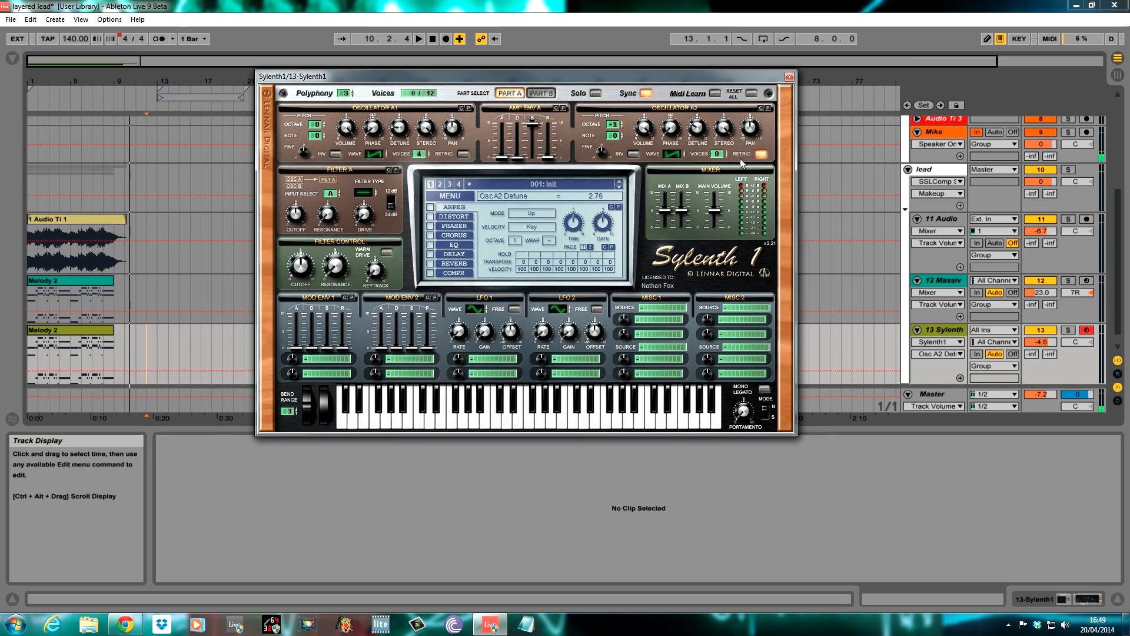
pyautogui.moveTo(720, 157); pyautogui.dragTo(715, 130)
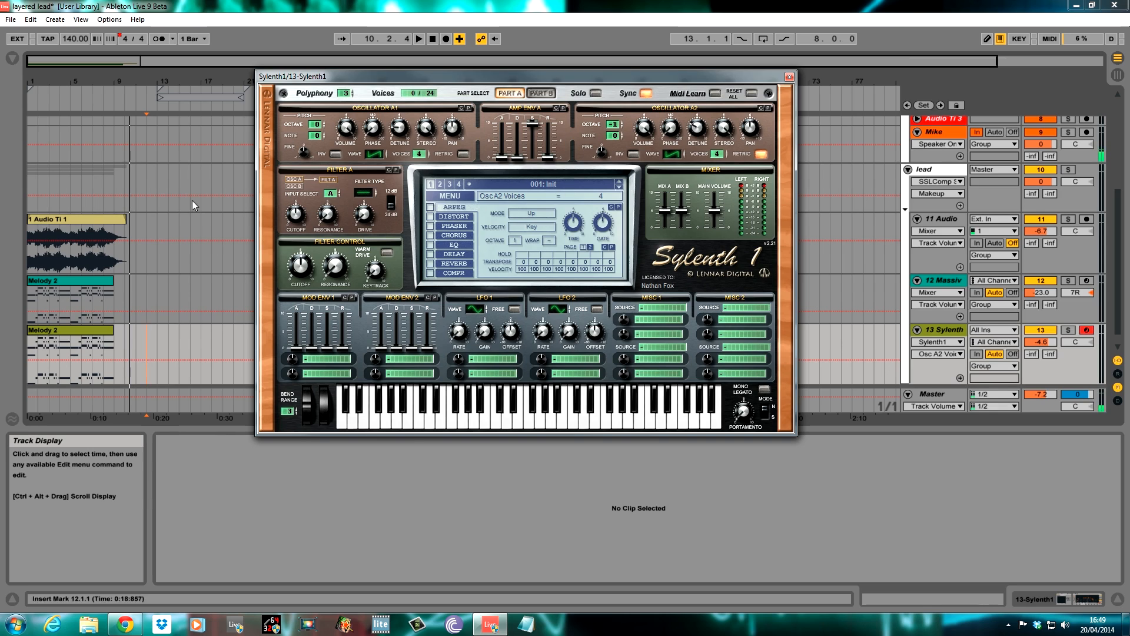
# Audition the new Sylenth1 oscillator sound by playing its track soloed from bar 1, and turn solo off and stop.
pyautogui.click(1068, 331)
pyautogui.press('space')
pyautogui.click(33, 368)
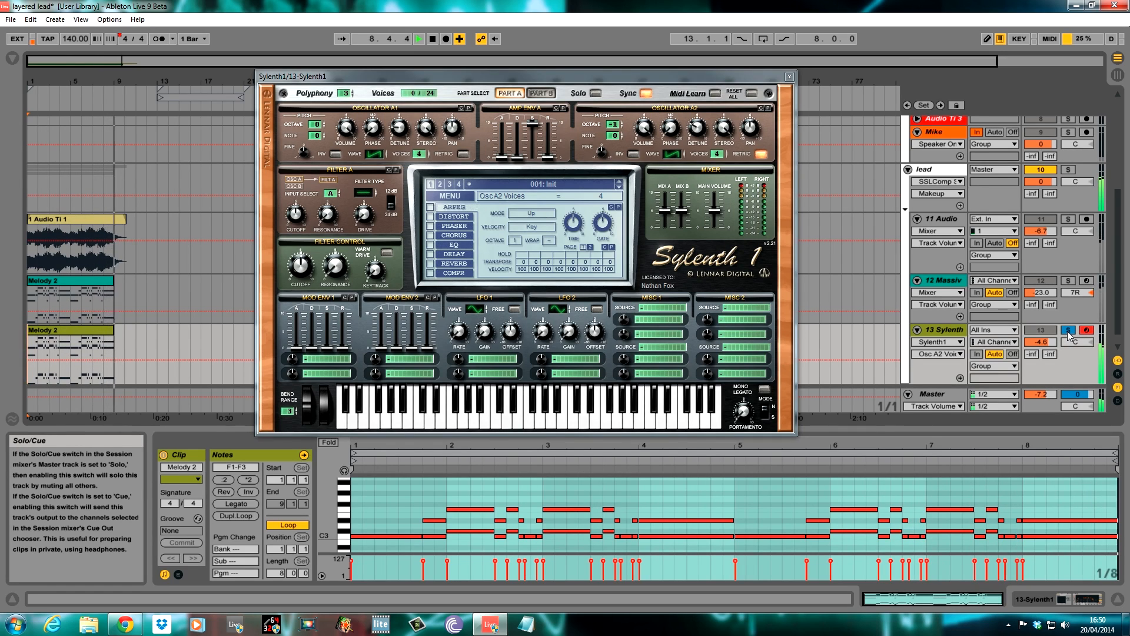
pyautogui.click(1068, 331)
pyautogui.press('space')
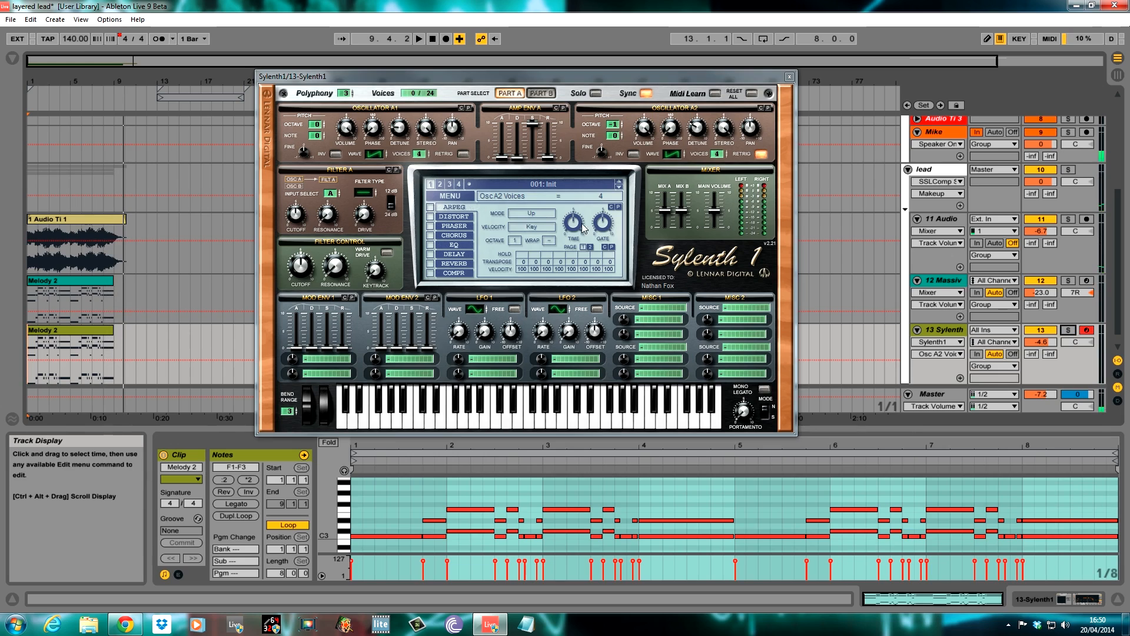
# Set amp envelope A's decay to 3.79 and its release to 1.08.
pyautogui.click(518, 159)
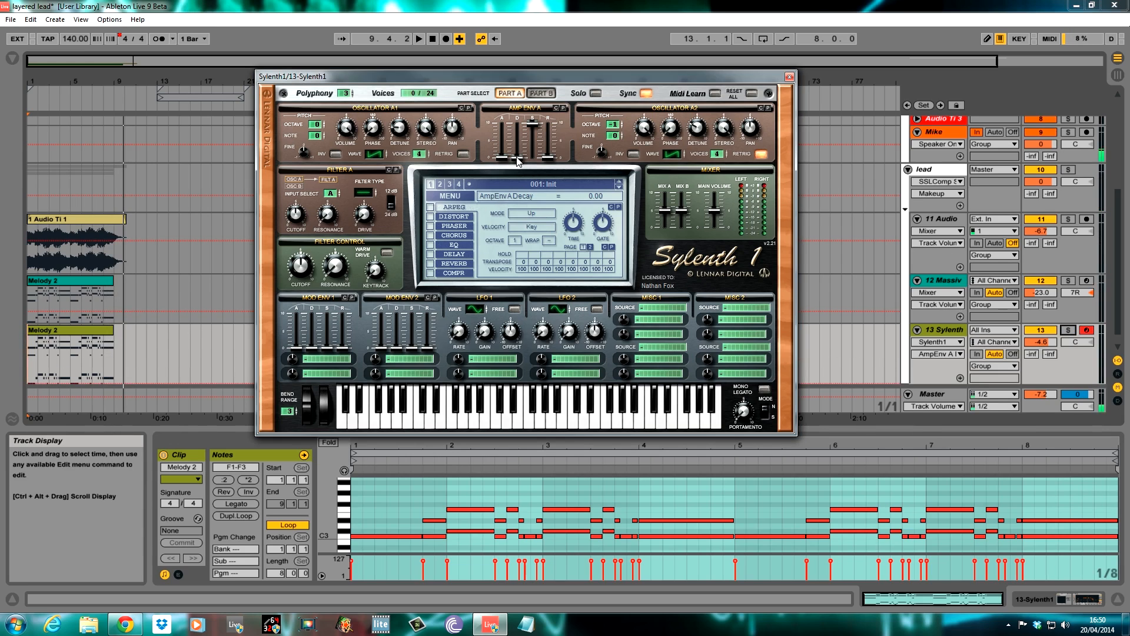
pyautogui.moveTo(518, 161); pyautogui.dragTo(520, 118)
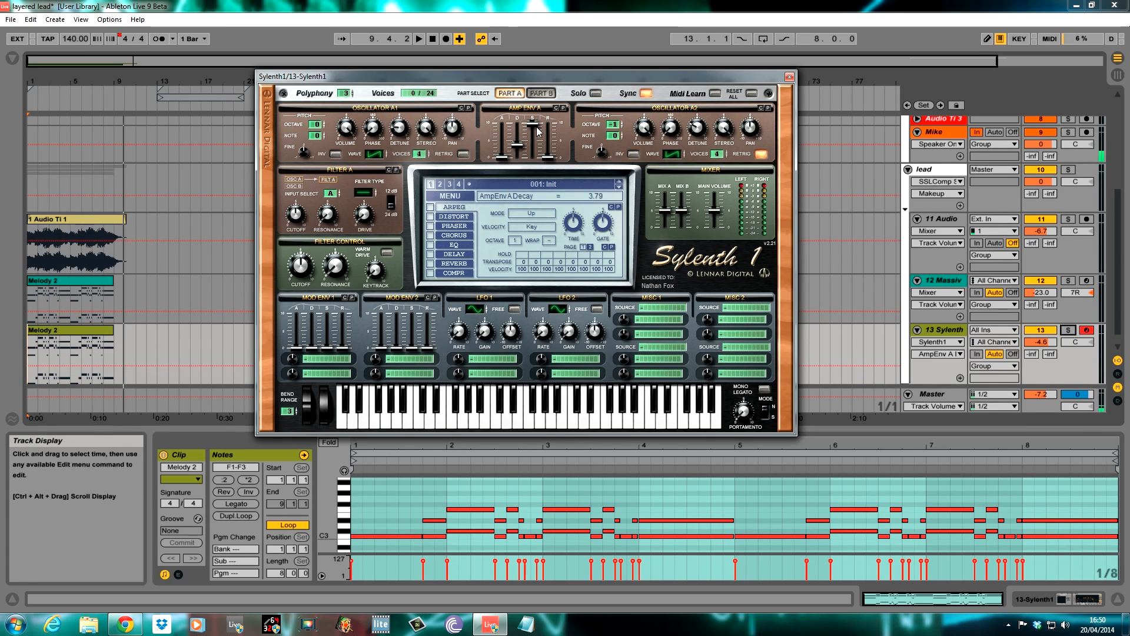
pyautogui.moveTo(545, 157); pyautogui.dragTo(545, 149)
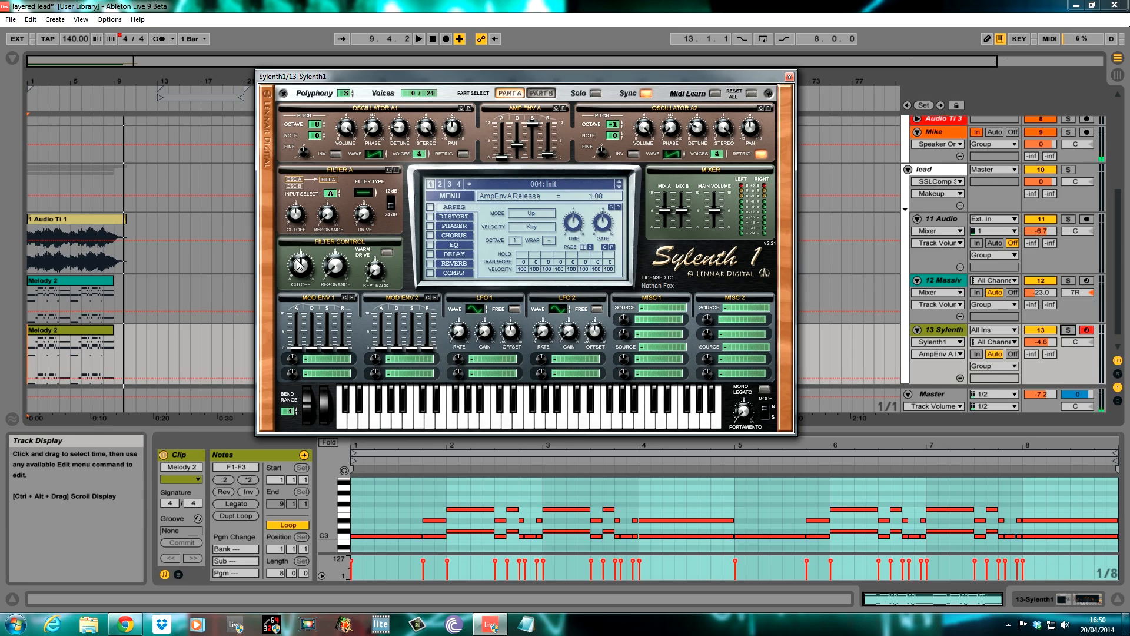
# Set filter A to the Lowpass type with a cutoff of 607.04 Hz.
pyautogui.click(362, 194)
pyautogui.click(362, 194)
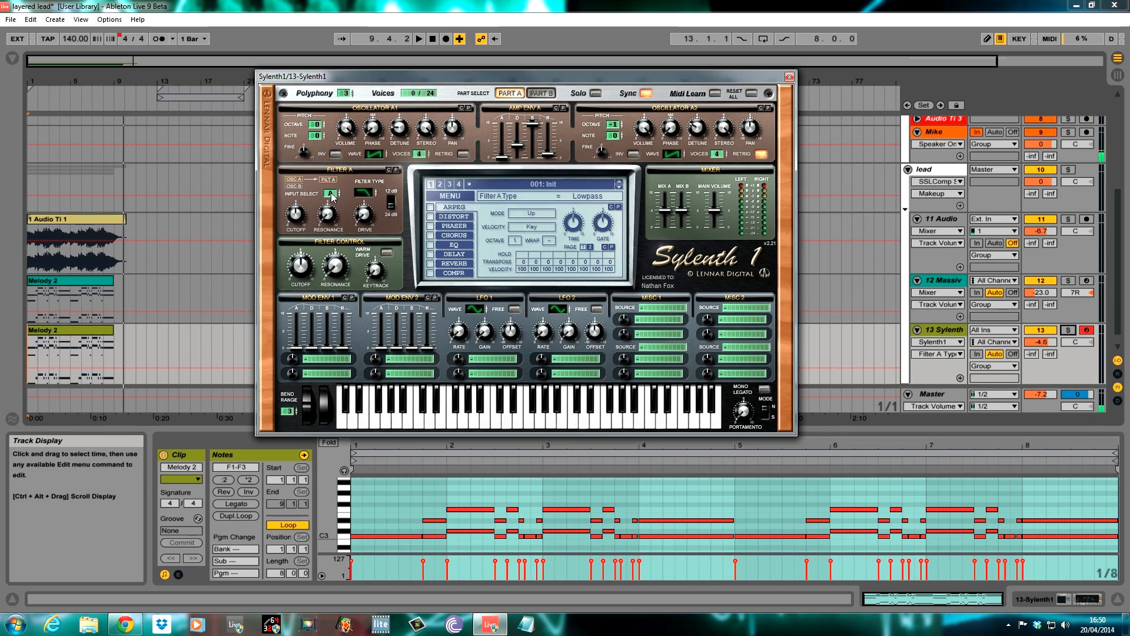
pyautogui.moveTo(296, 218); pyautogui.dragTo(301, 204)
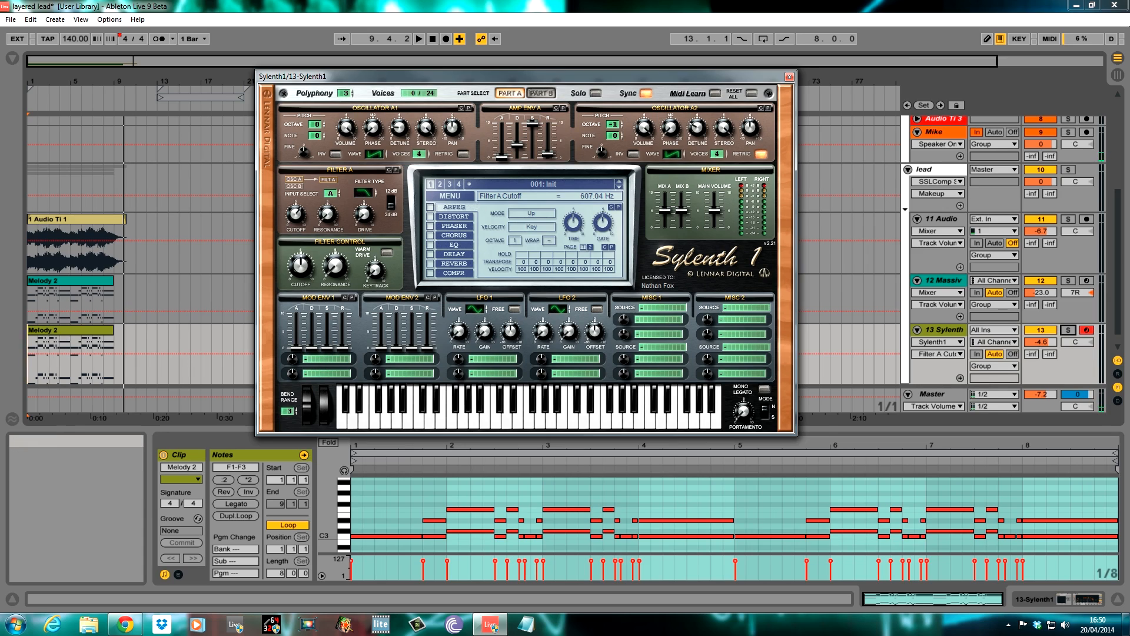
# In Part B, set oscillators B1 and B2 to 4 voices each and turn on invert for oscillator B2.
pyautogui.click(549, 94)
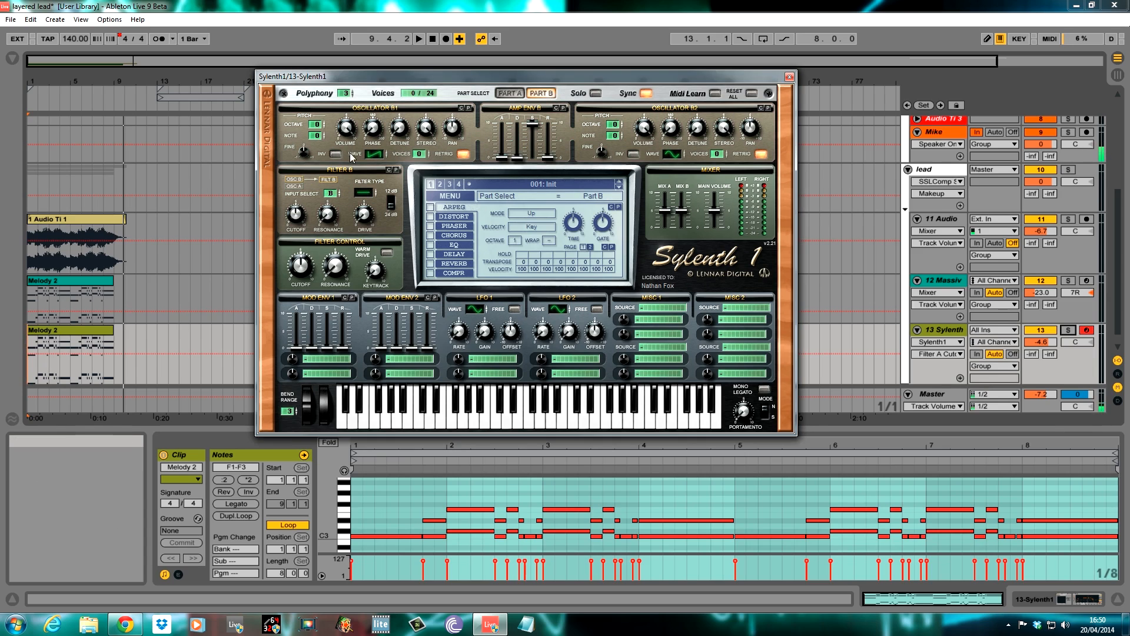
pyautogui.click(681, 153)
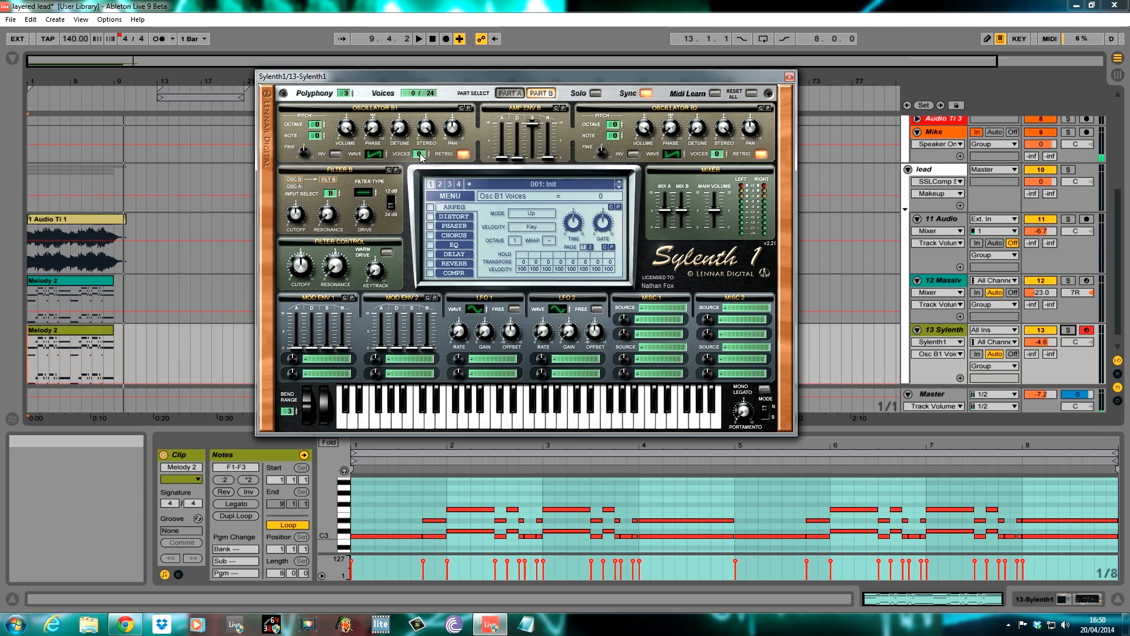
pyautogui.moveTo(420, 155); pyautogui.dragTo(417, 121)
pyautogui.moveTo(716, 154); pyautogui.dragTo(709, 120)
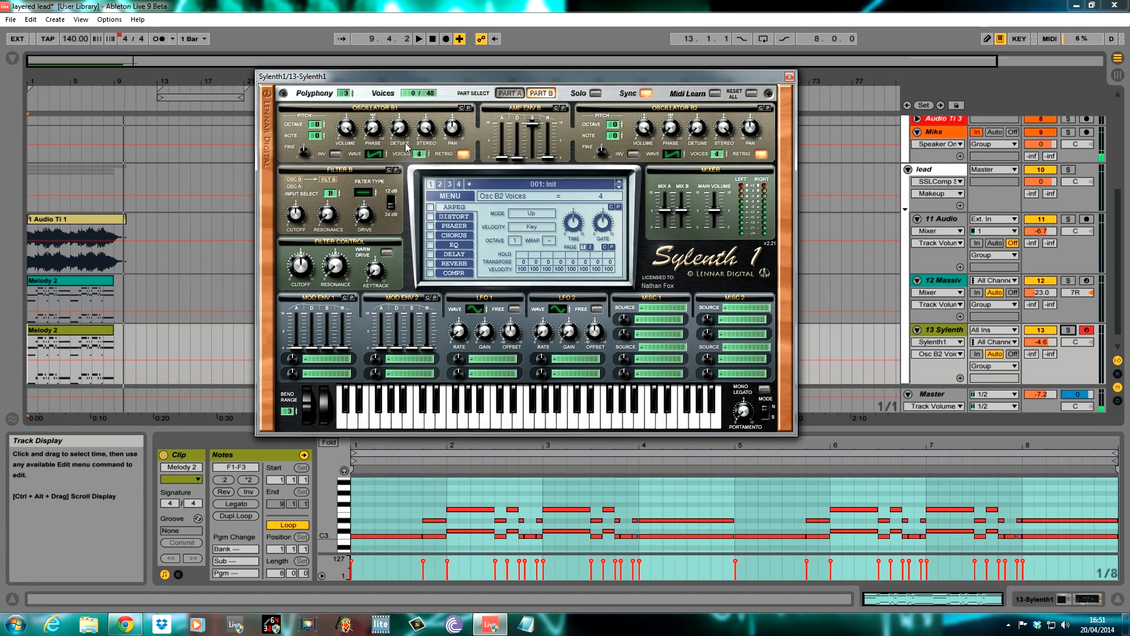
pyautogui.click(634, 154)
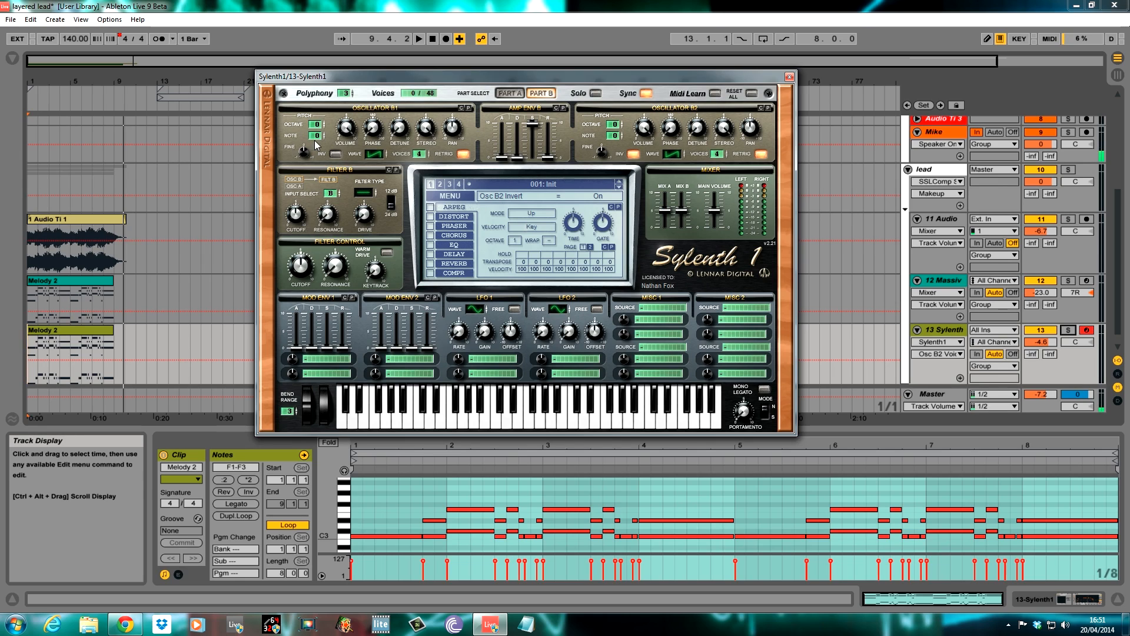
# Set oscillator B1's phase to 90.86 degrees and its detune to 1.33.
pyautogui.click(373, 128)
pyautogui.moveTo(370, 99); pyautogui.dragTo(370, 93)
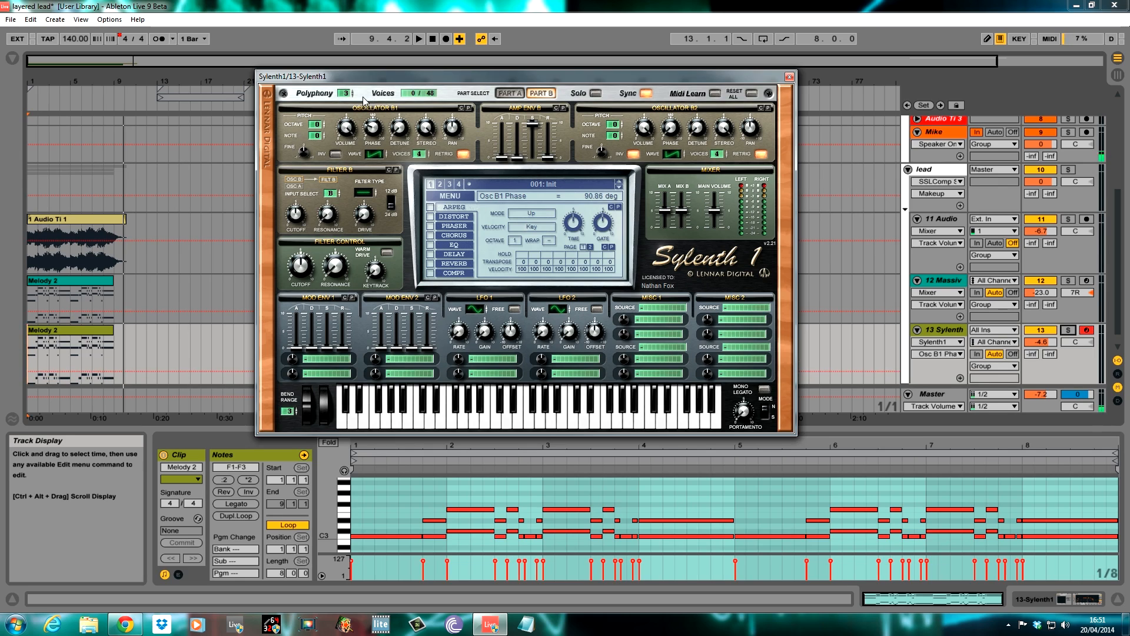
pyautogui.click(401, 129)
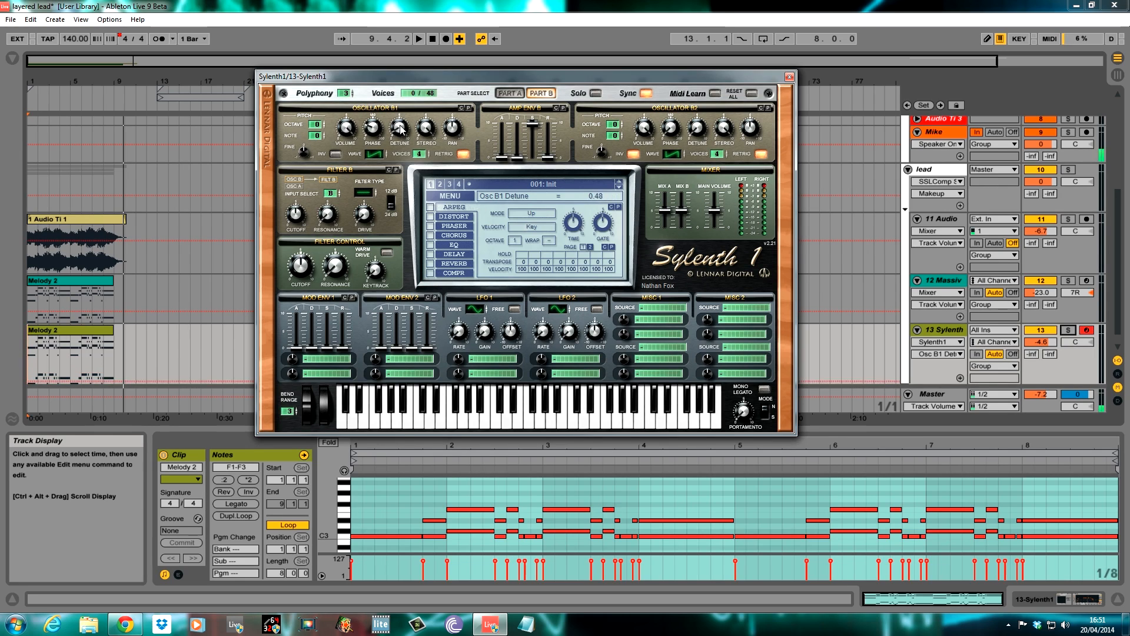
pyautogui.moveTo(401, 129); pyautogui.dragTo(401, 120)
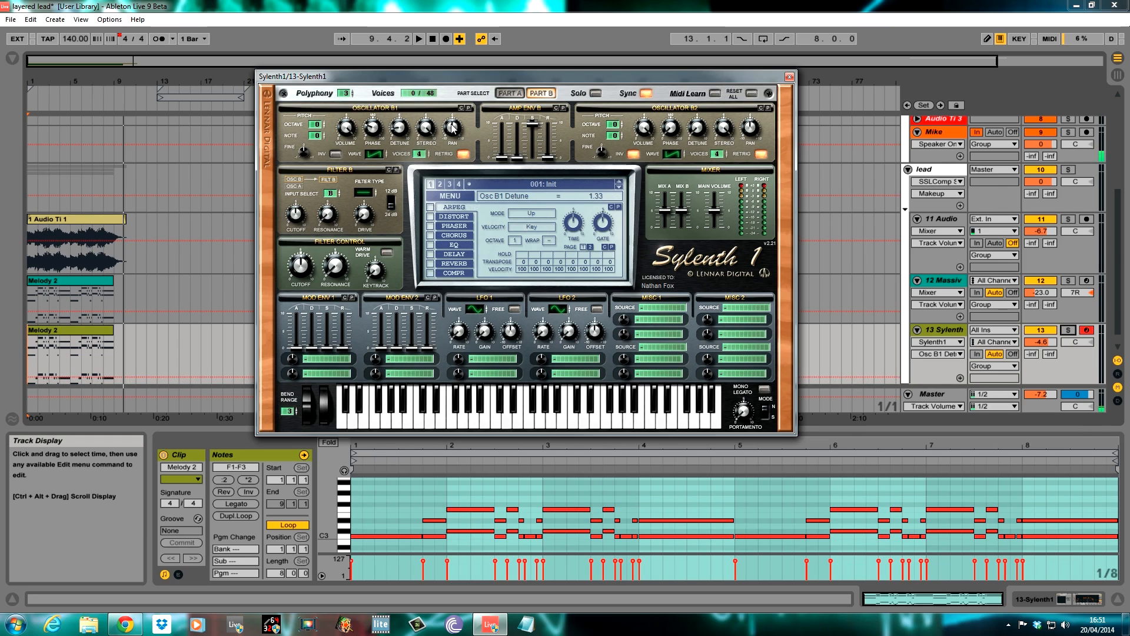
# Set oscillator B2's octave to 1, its phase to 248.57 degrees and its detune to 2.00.
pyautogui.moveTo(616, 130); pyautogui.dragTo(614, 120)
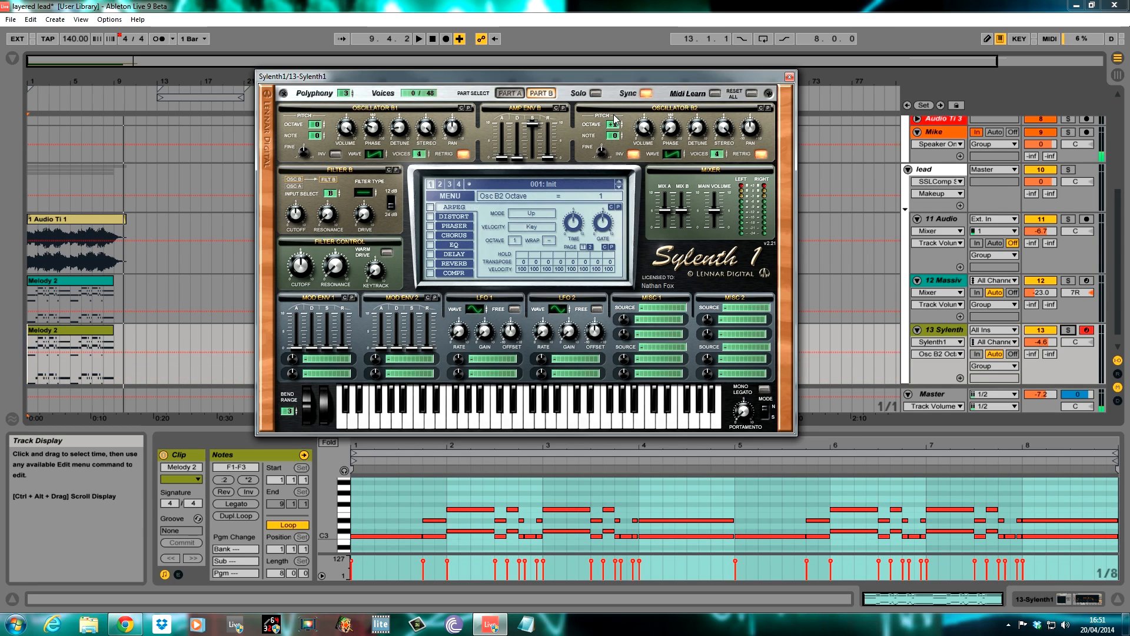
pyautogui.click(671, 128)
pyautogui.moveTo(657, 86); pyautogui.dragTo(661, 38)
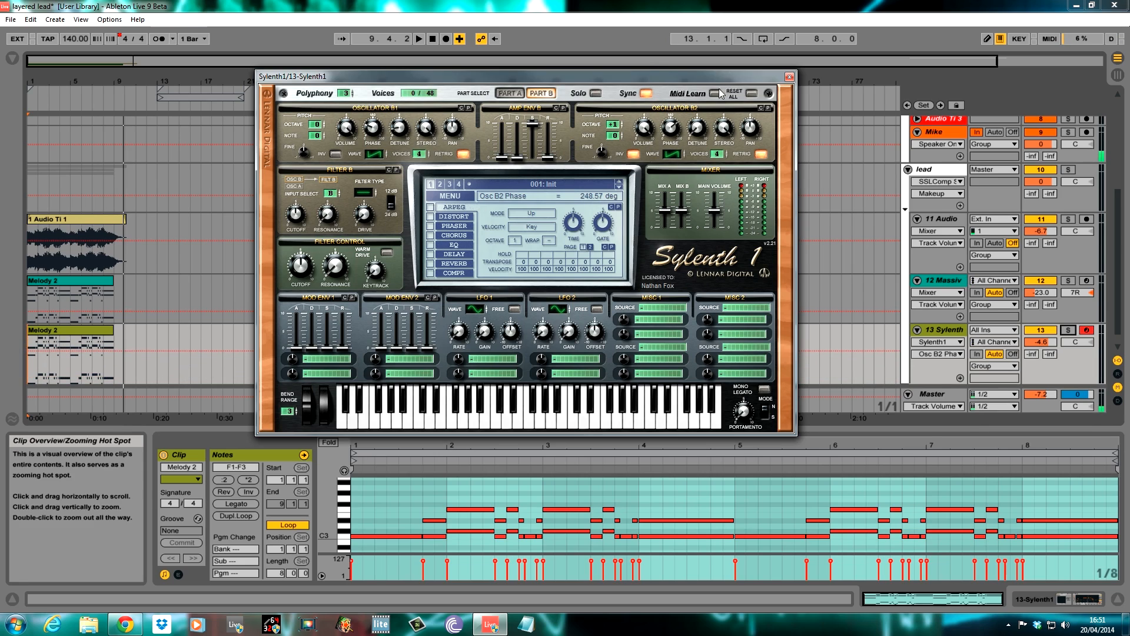
pyautogui.moveTo(698, 125); pyautogui.dragTo(696, 96)
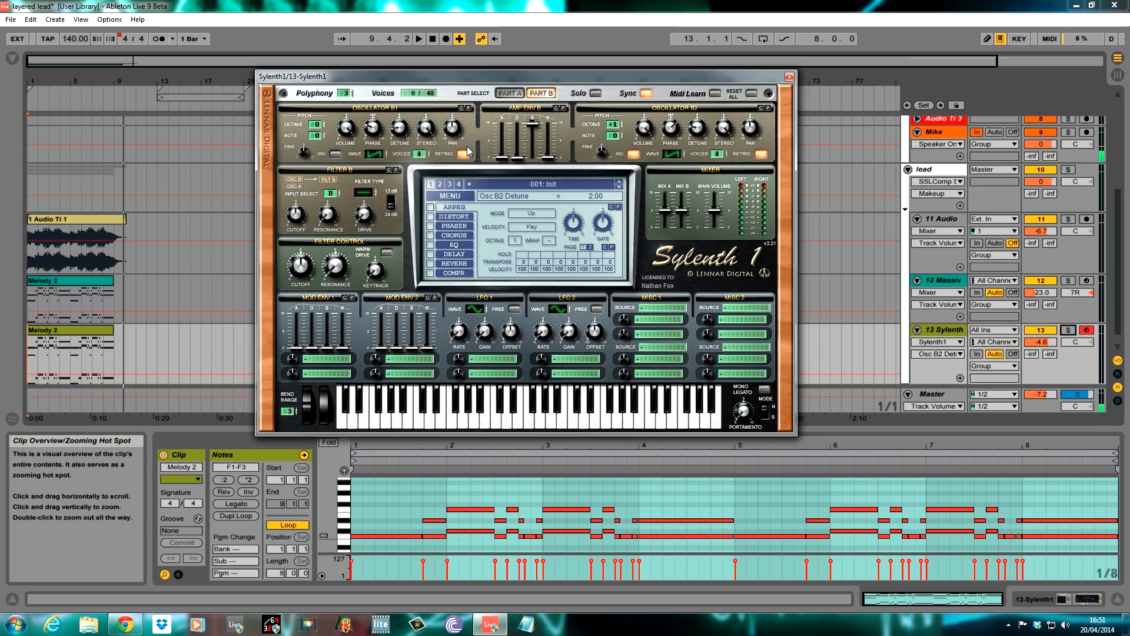
# Set amp envelope B's decay to 1.84 and its release to 0.10.
pyautogui.moveTo(523, 160); pyautogui.dragTo(518, 140)
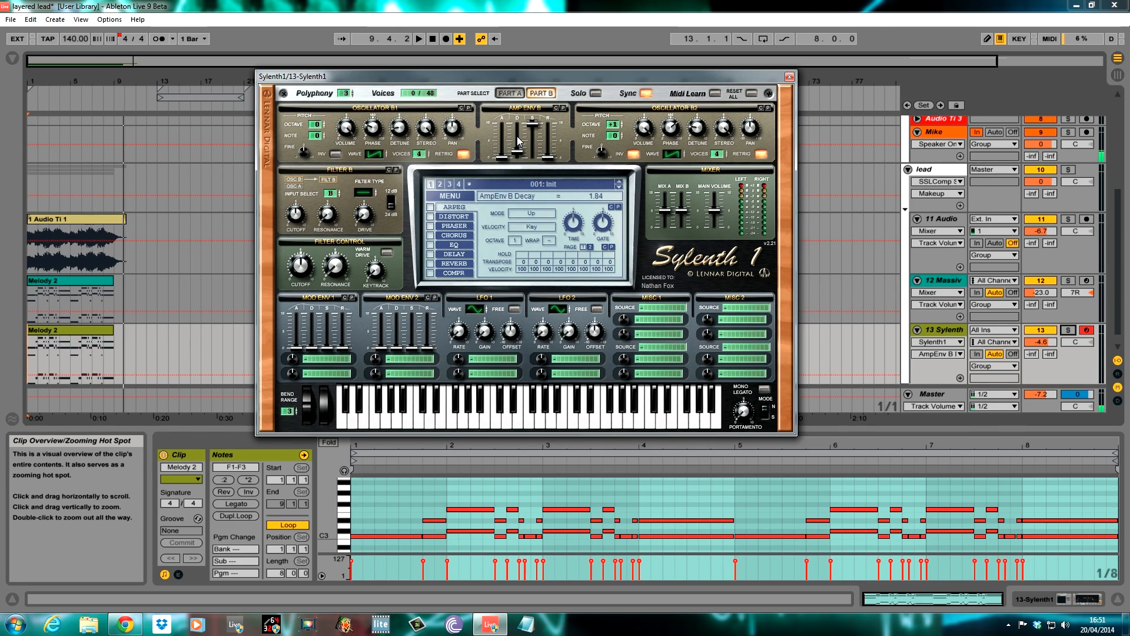
pyautogui.click(547, 160)
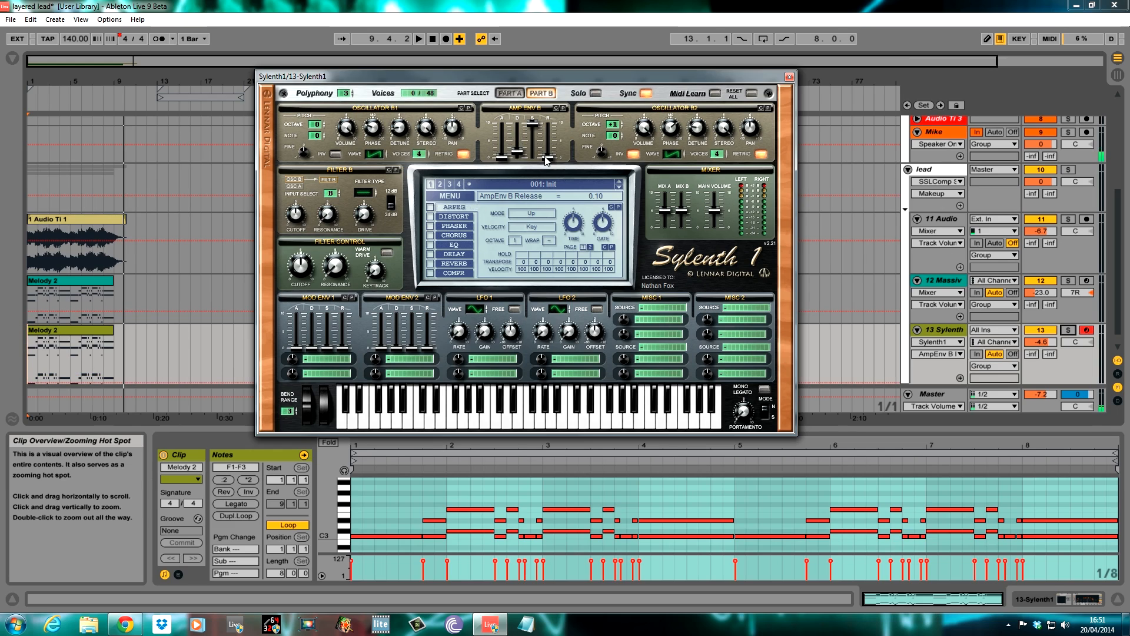
pyautogui.moveTo(546, 157); pyautogui.dragTo(545, 160)
# Set filter B to the Lowpass type with a cutoff of 360.14 Hz and a 12 dB slope.
pyautogui.click(363, 191)
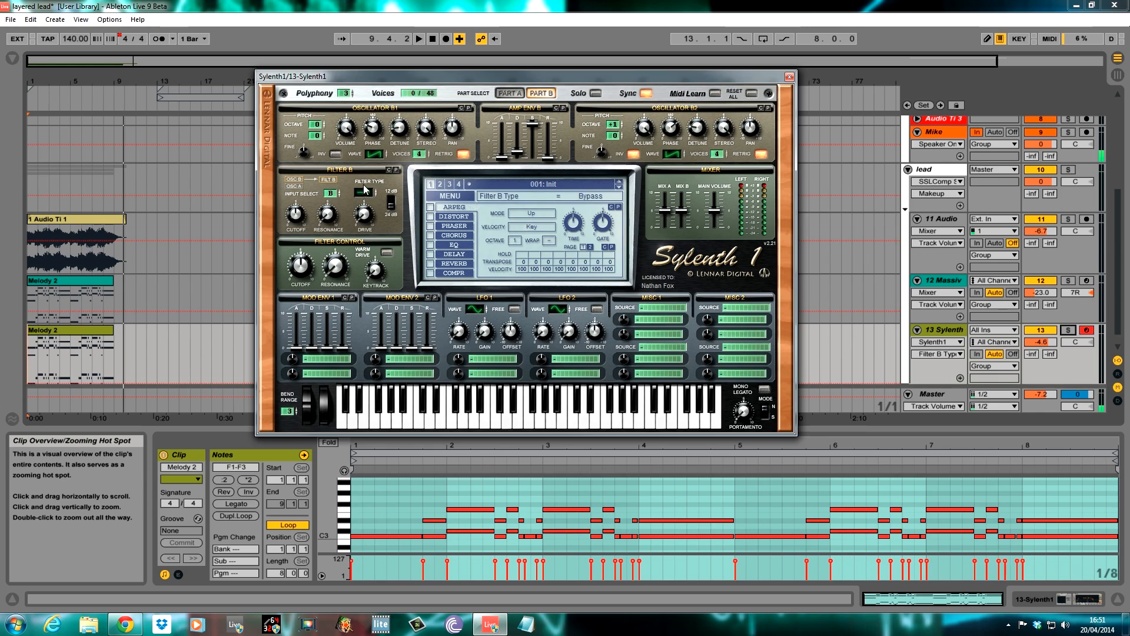
pyautogui.moveTo(360, 178); pyautogui.dragTo(359, 167)
pyautogui.click(297, 218)
pyautogui.moveTo(298, 221); pyautogui.dragTo(299, 209)
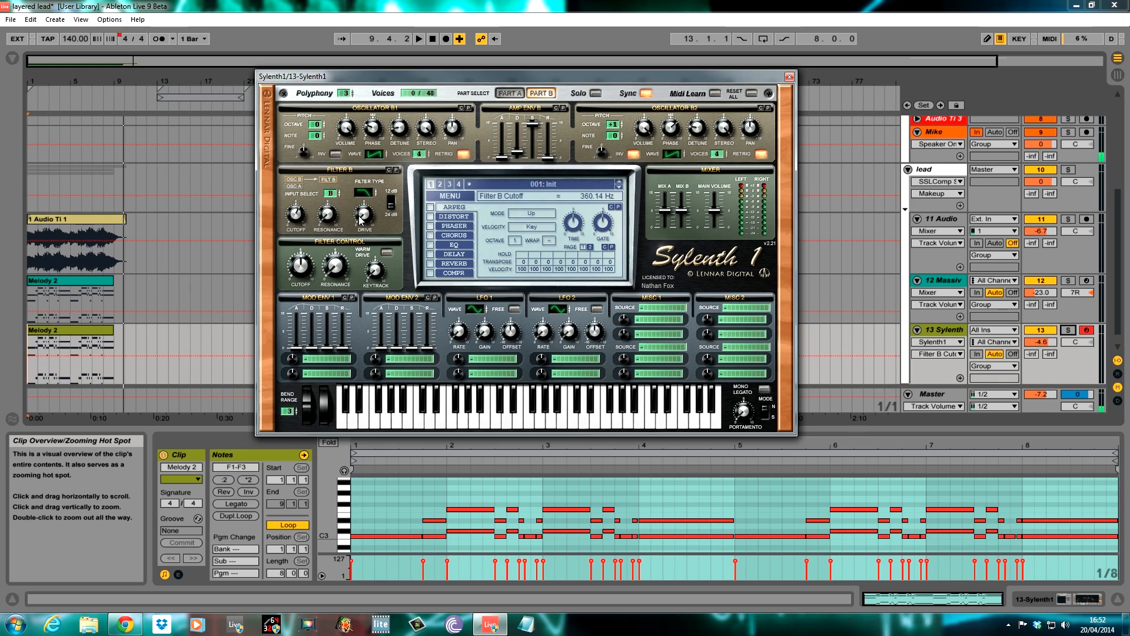
pyautogui.click(395, 203)
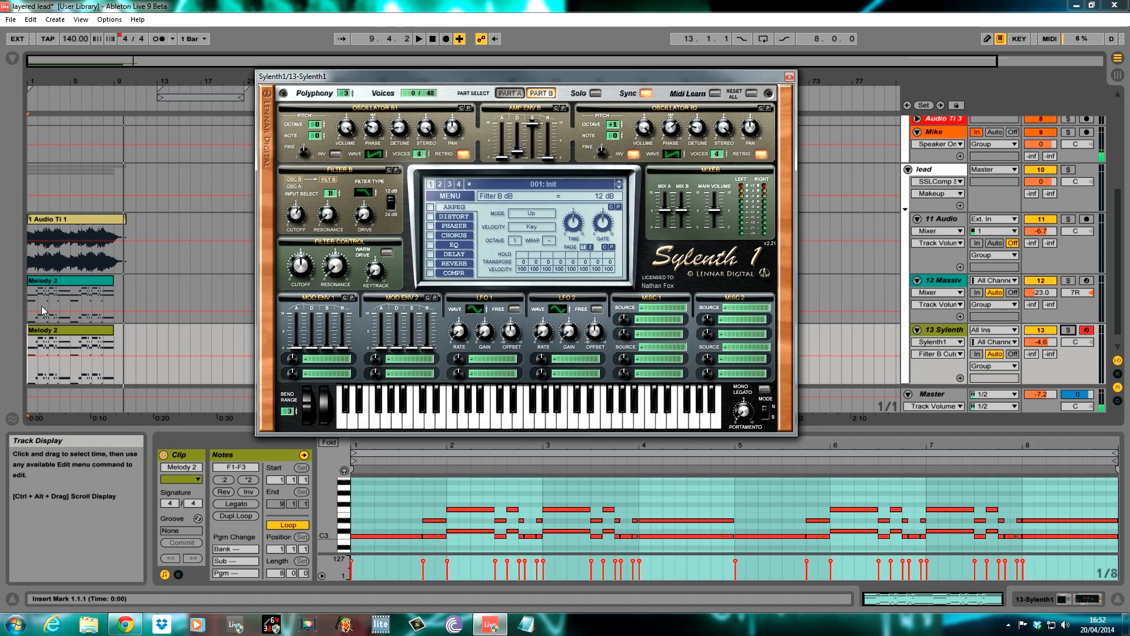
# Solo the Sylenth track, play the melody to audition the patch, and stop and unsolo the track.
pyautogui.click(1068, 330)
pyautogui.press('space')
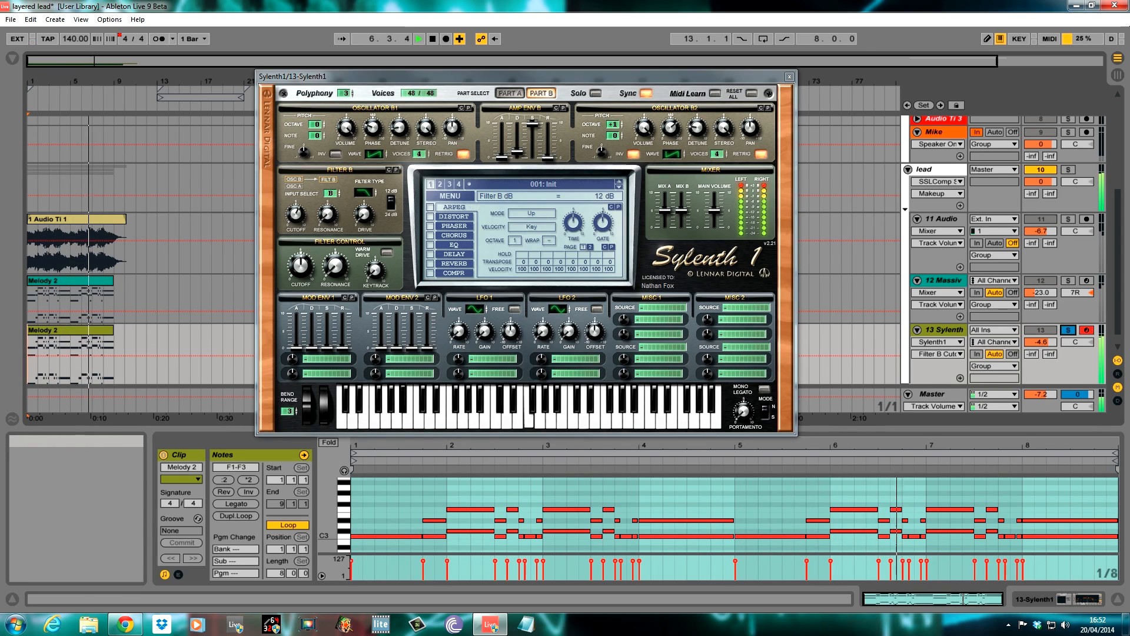
pyautogui.press('space')
pyautogui.click(1067, 331)
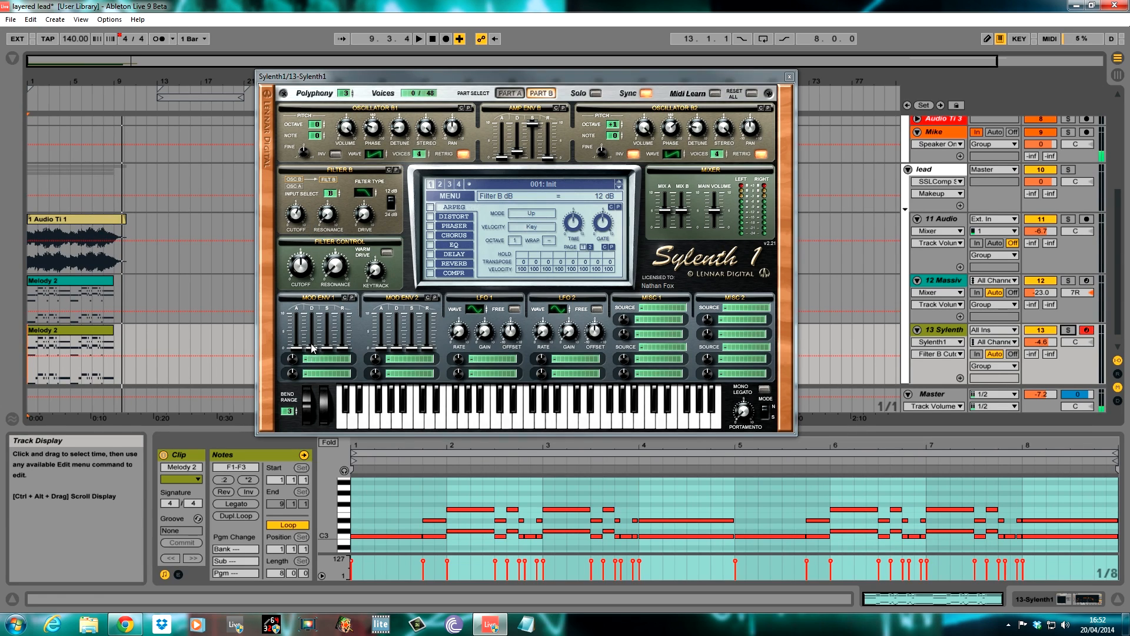
# Assign mod envelope 1's first destination to Cutoff A and raise its modulation amount.
pyautogui.click(322, 358)
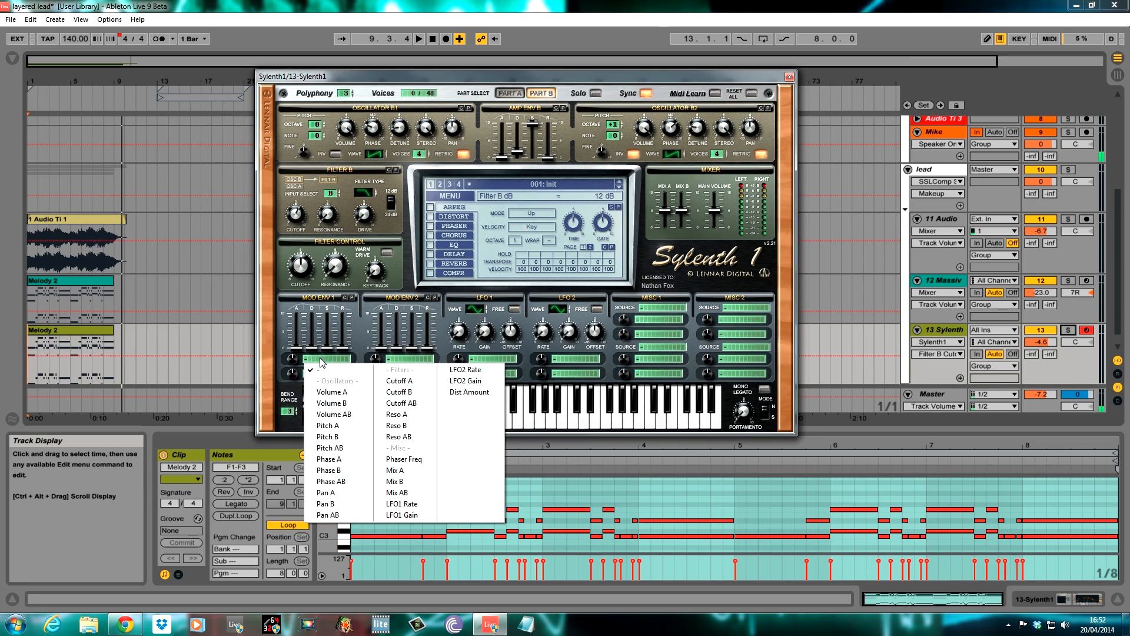
pyautogui.click(395, 383)
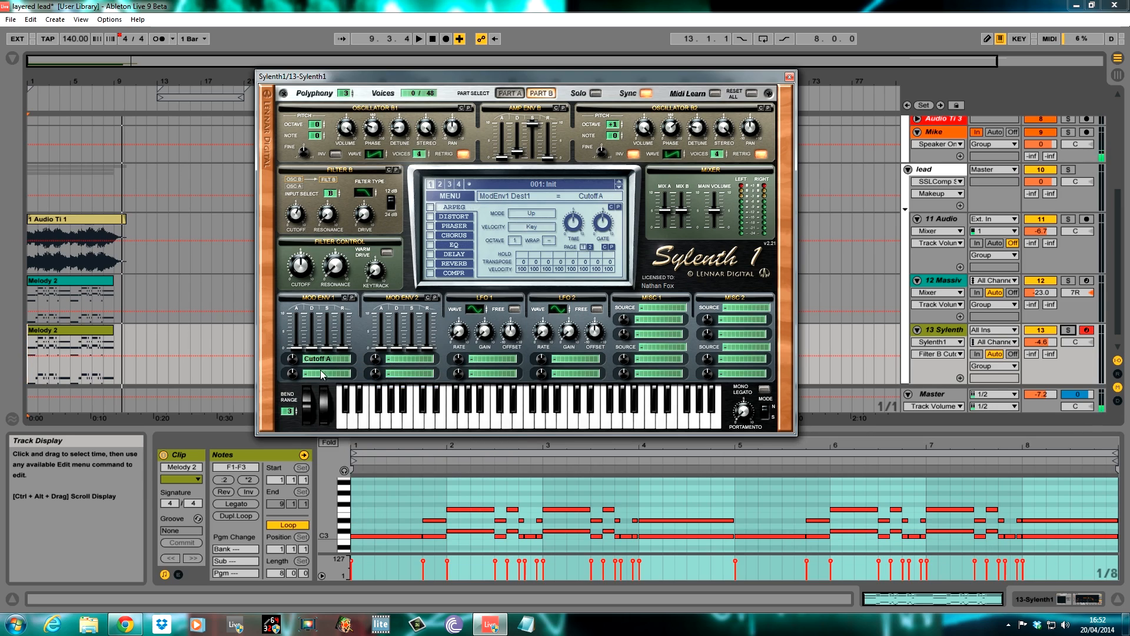
pyautogui.moveTo(289, 358); pyautogui.dragTo(288, 297)
# Set mod envelope 1's decay to 5.40 and raise its release slightly.
pyautogui.click(297, 351)
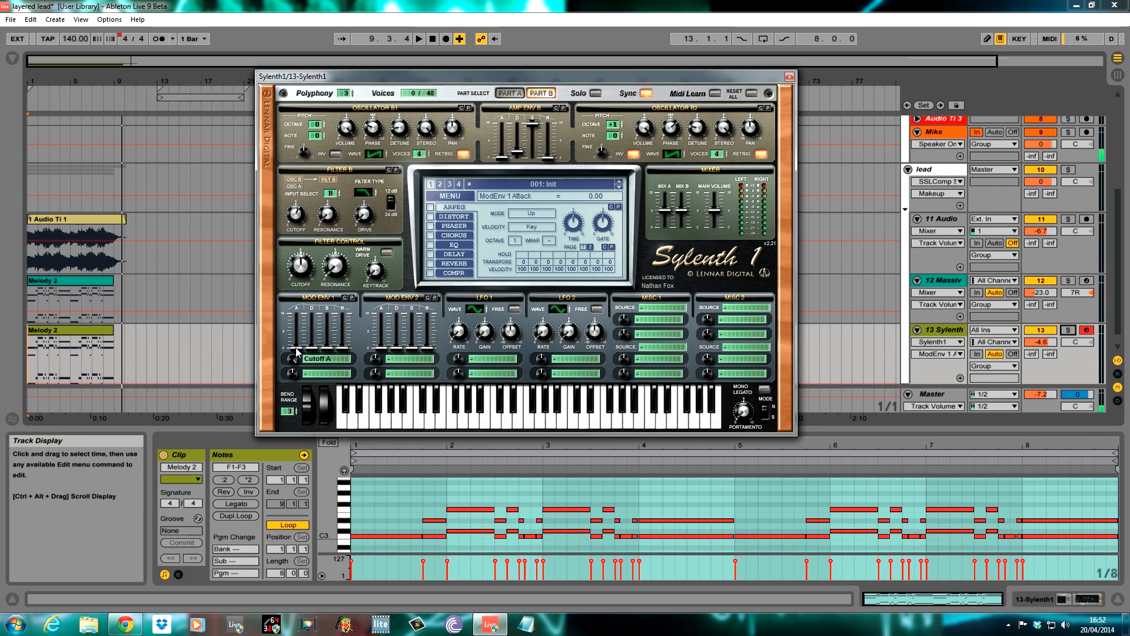
pyautogui.moveTo(317, 351); pyautogui.dragTo(317, 291)
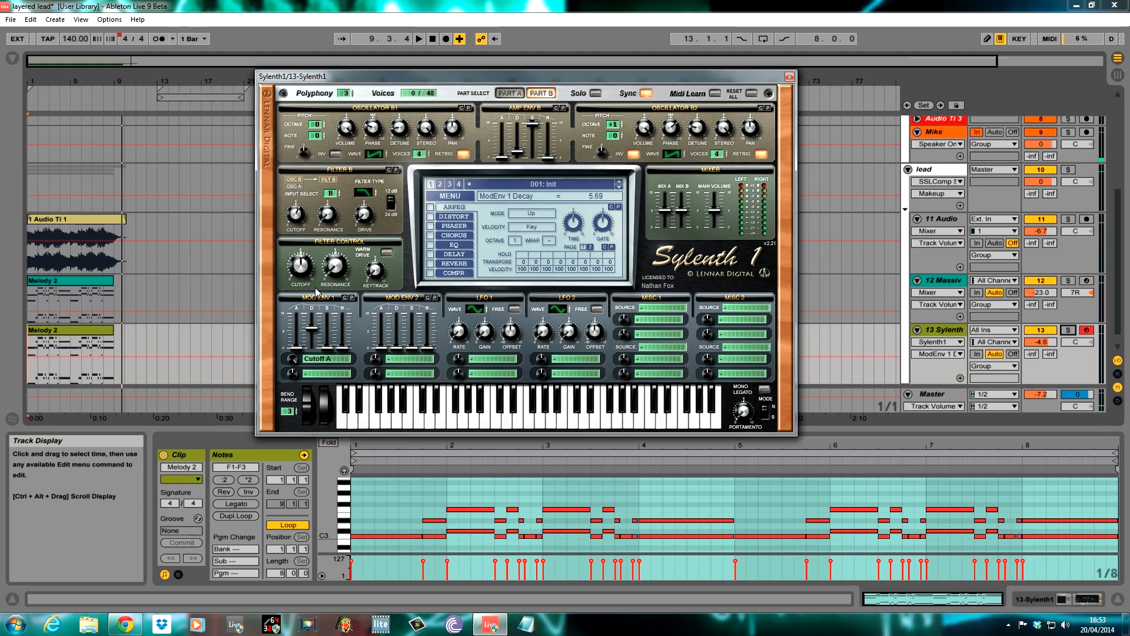
pyautogui.click(343, 347)
pyautogui.moveTo(344, 347); pyautogui.dragTo(314, 330)
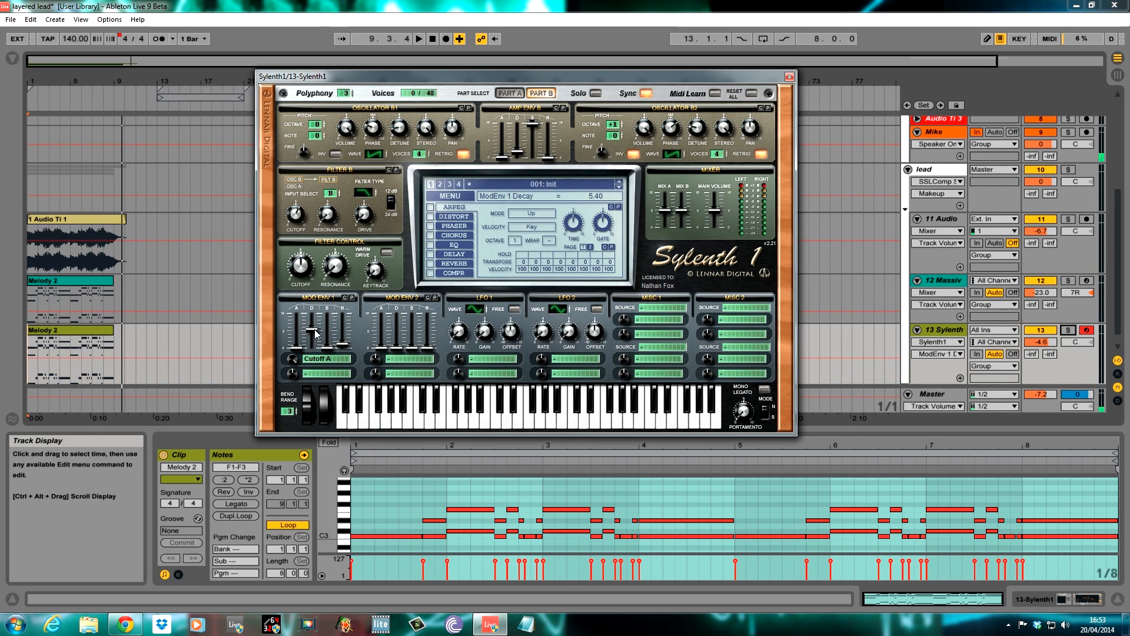
# Assign mod envelope 1's second destination to Cutoff B with an amount of 6.48.
pyautogui.click(328, 373)
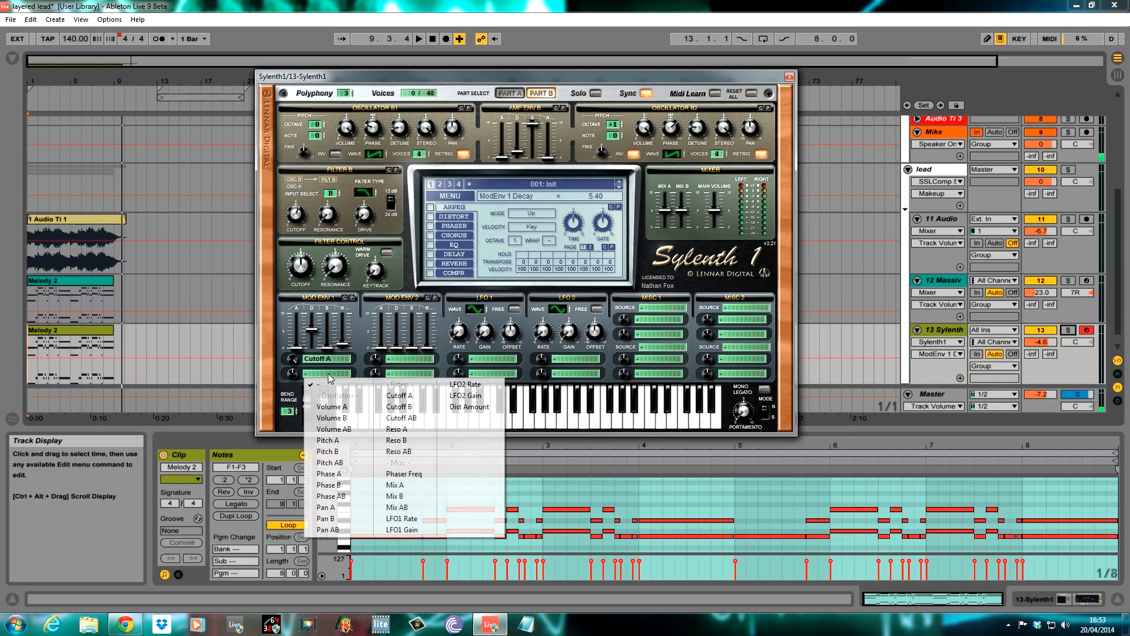
pyautogui.click(411, 408)
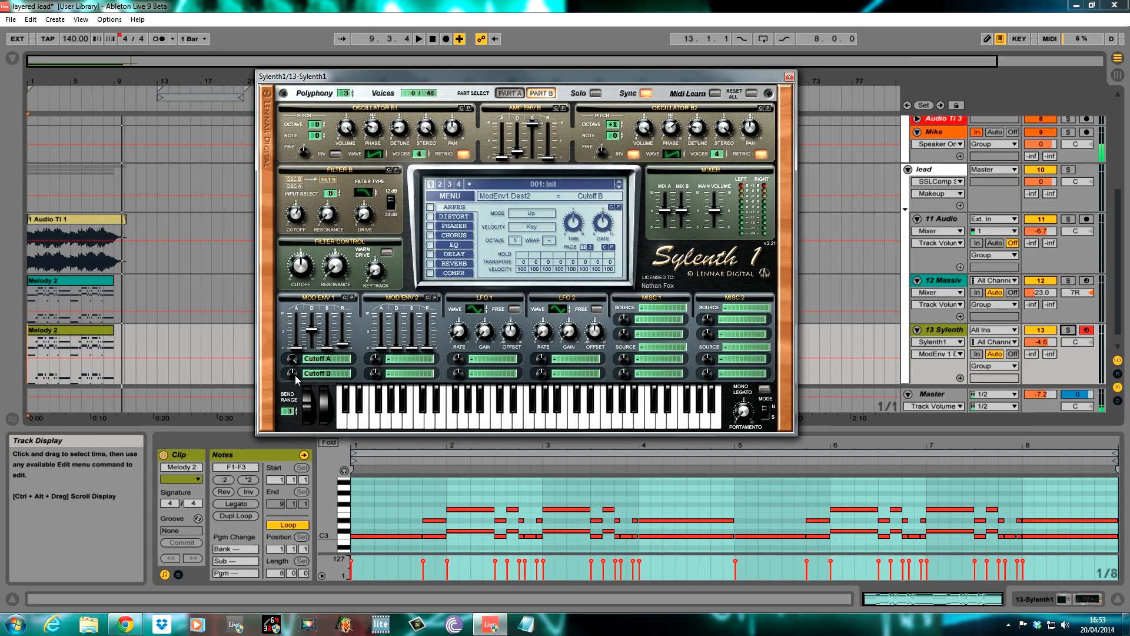
pyautogui.moveTo(295, 373); pyautogui.dragTo(295, 338)
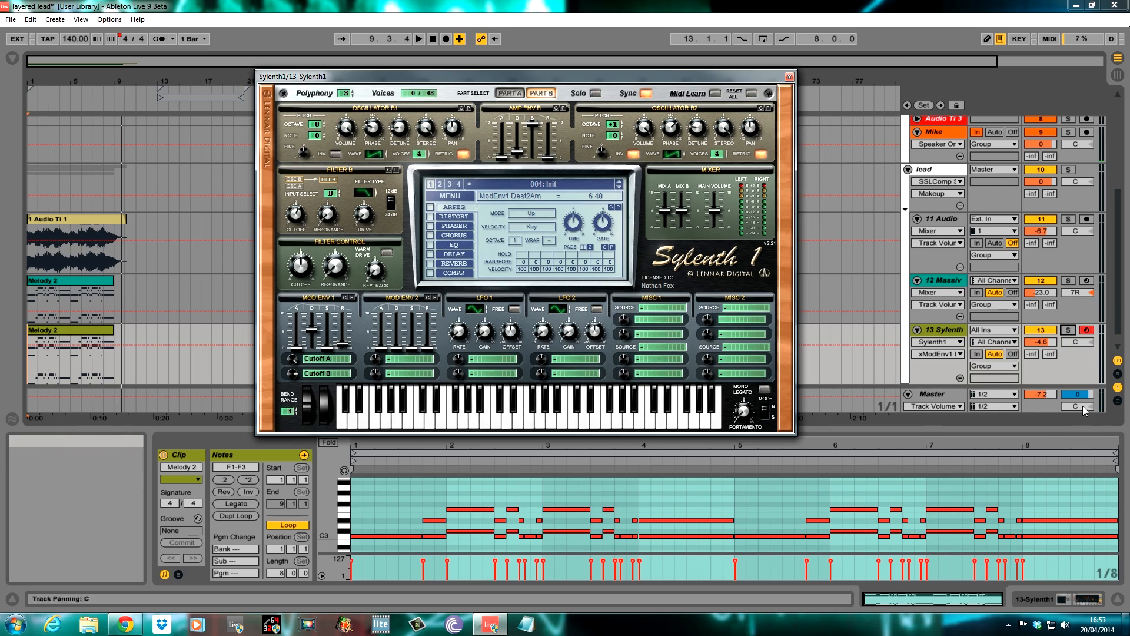
# Audition the soloed Sylenth track while setting mod envelope 1's decay to 4.14, and end the solo and playback.
pyautogui.click(1068, 329)
pyautogui.press('space')
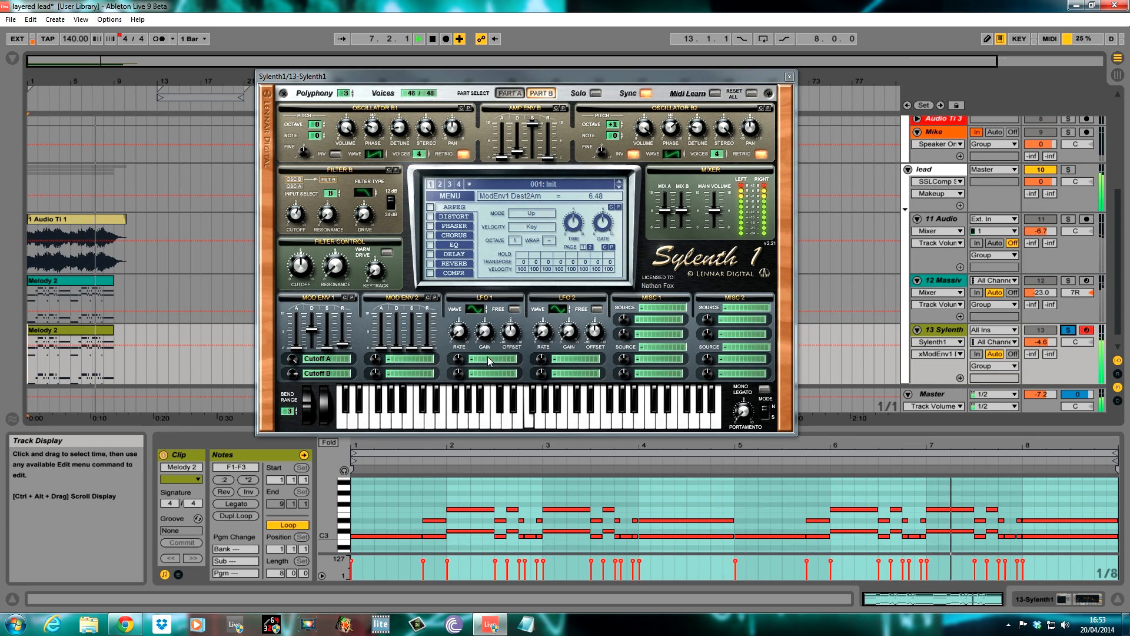
pyautogui.moveTo(312, 330)
pyautogui.mouseDown()
pyautogui.moveTo(308, 366)
pyautogui.moveTo(309, 340)
pyautogui.mouseUp()
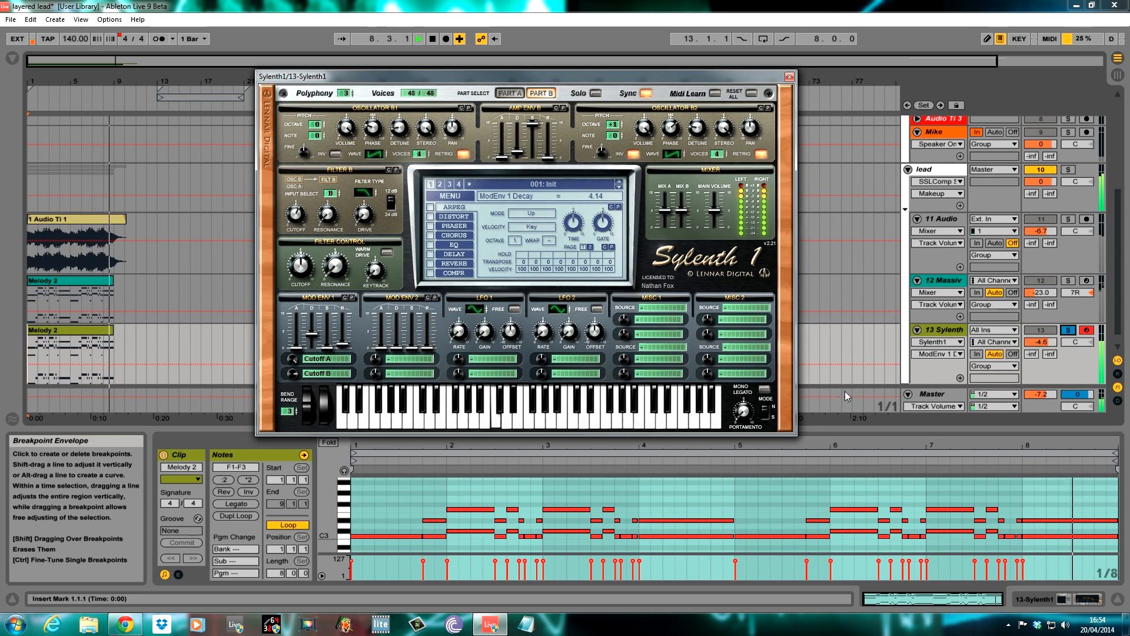
pyautogui.click(1068, 331)
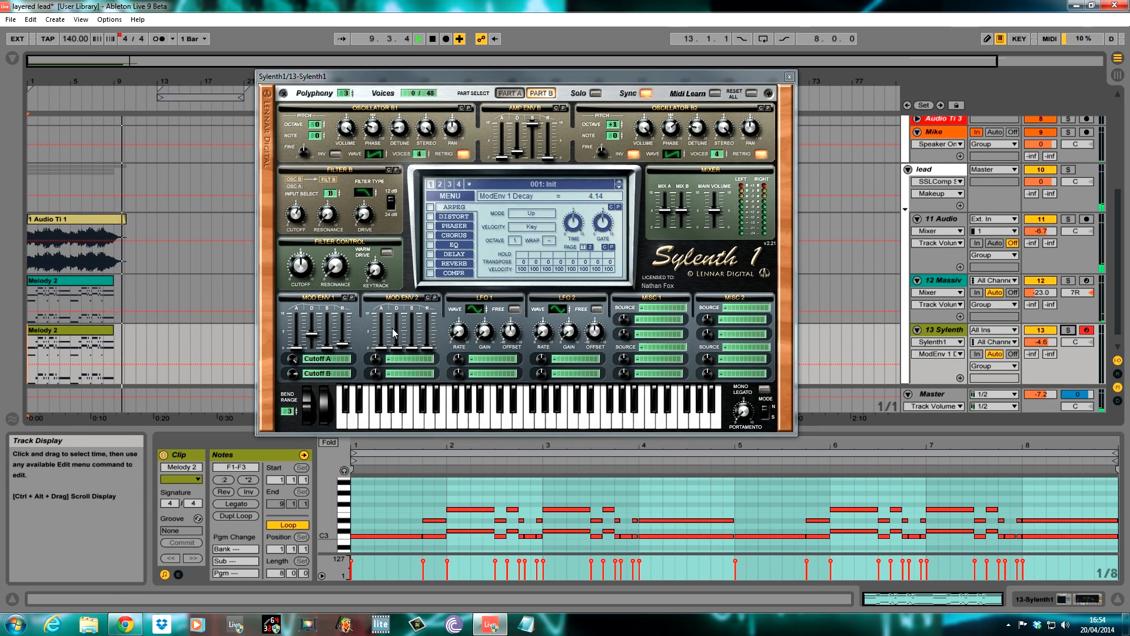
pyautogui.press('space')
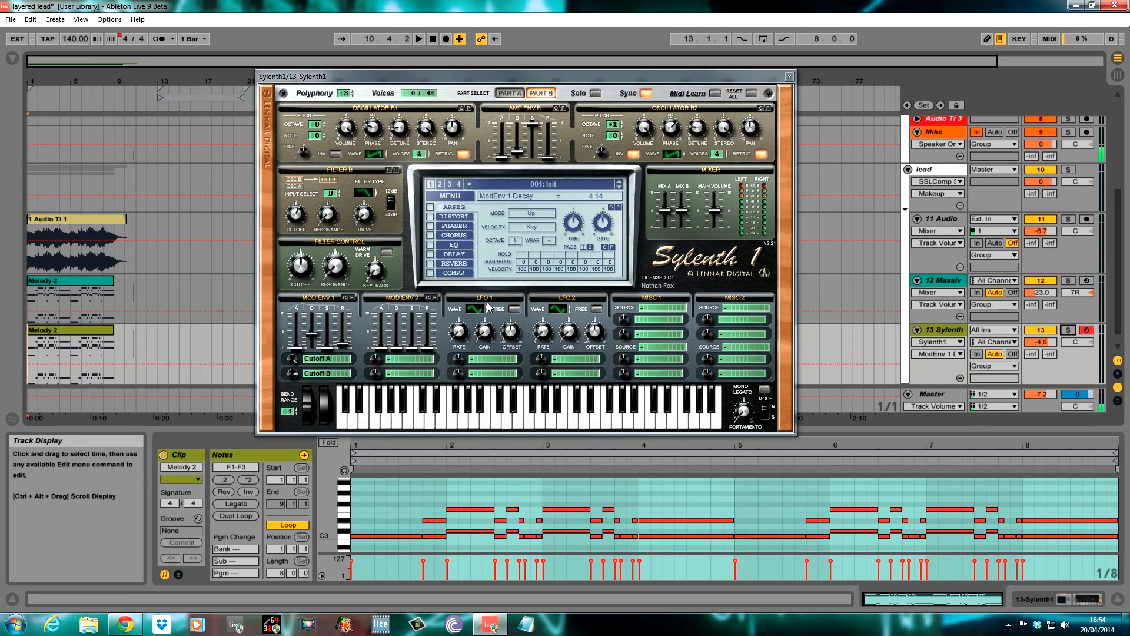
# Route LFO 1 to Pitch AB with a rate of 1/4T, a gain of 0.10 and an offset of -3.52.
pyautogui.click(465, 338)
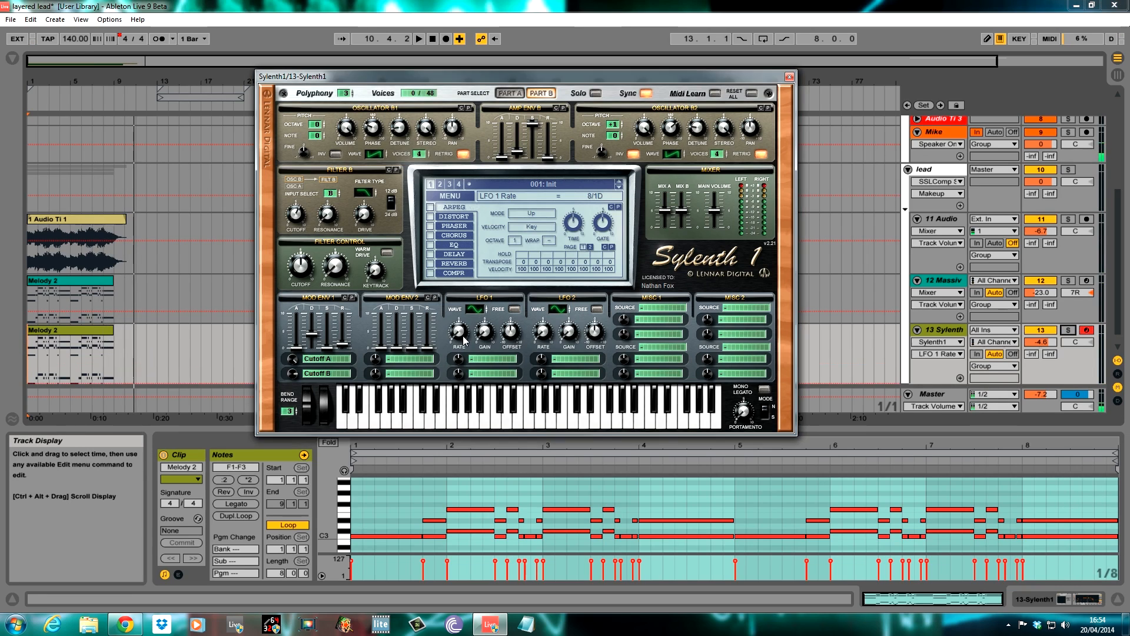
pyautogui.click(492, 359)
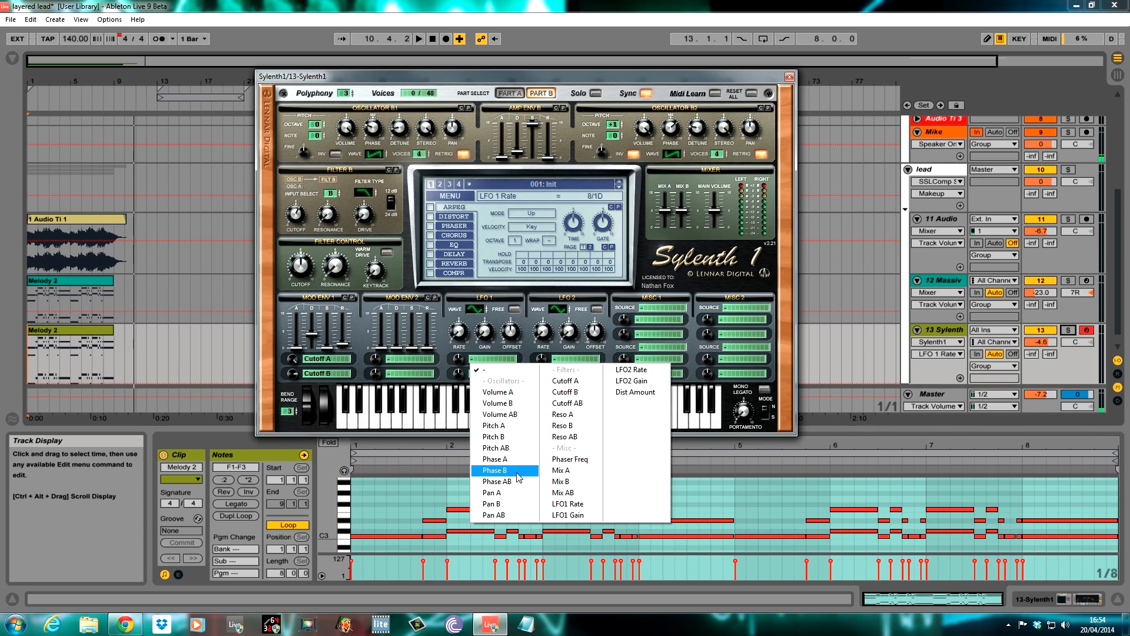
pyautogui.click(510, 449)
pyautogui.moveTo(460, 332); pyautogui.dragTo(464, 270)
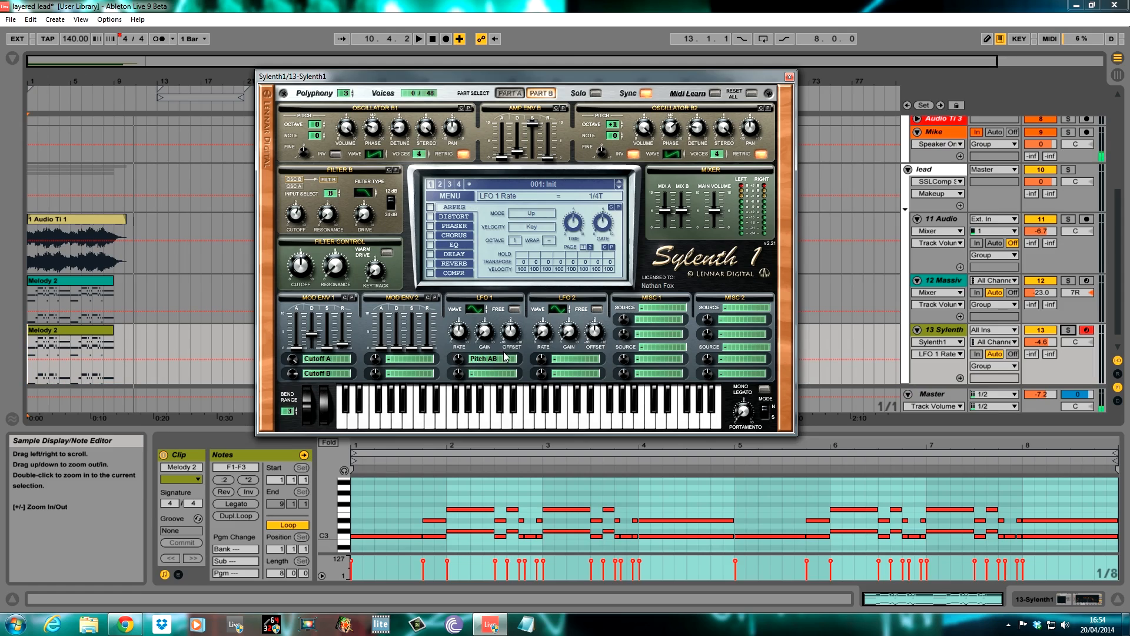
pyautogui.click(485, 339)
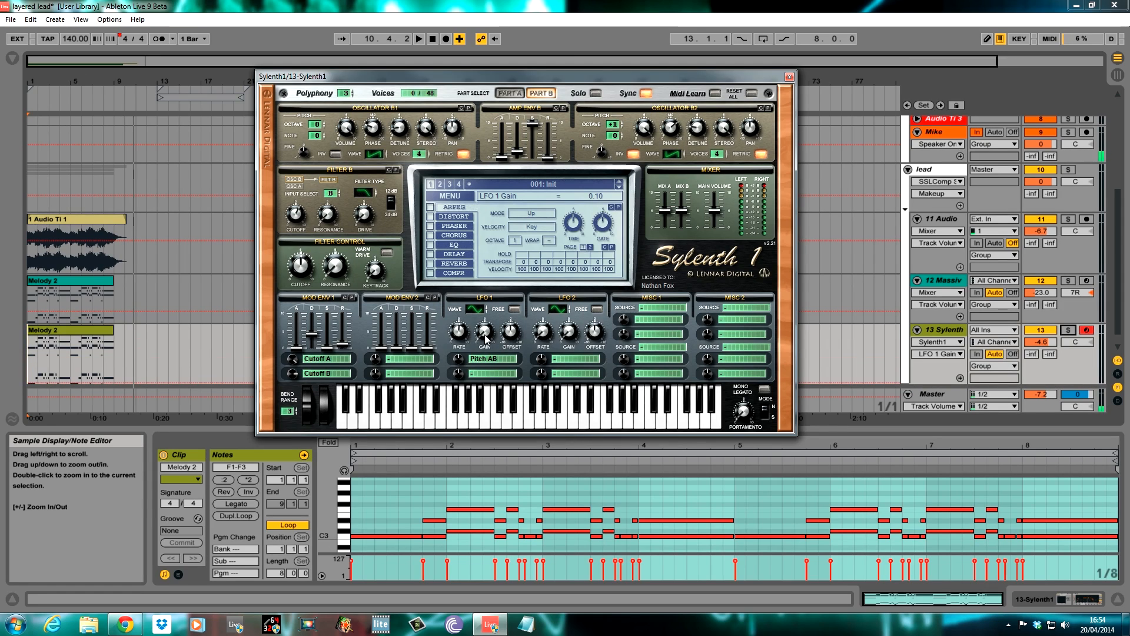
pyautogui.moveTo(518, 342); pyautogui.dragTo(515, 356)
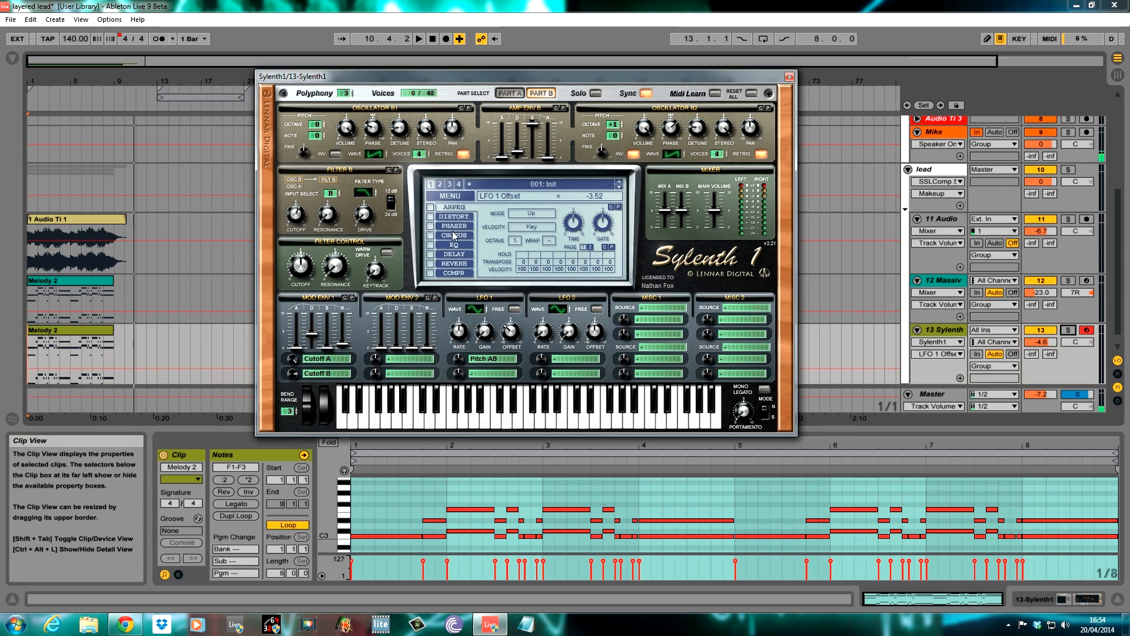
# Enable the distortion effect with the FoldBack type, an amount of 2.10 and a dry/wet mix of 40%.
pyautogui.click(465, 218)
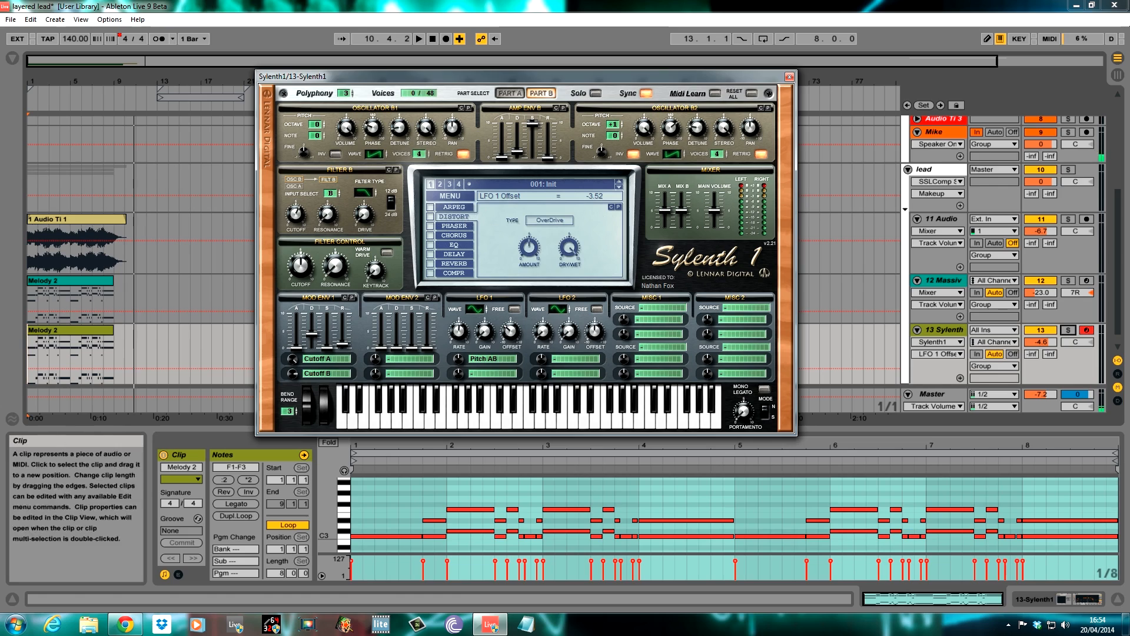
pyautogui.click(430, 216)
pyautogui.click(549, 220)
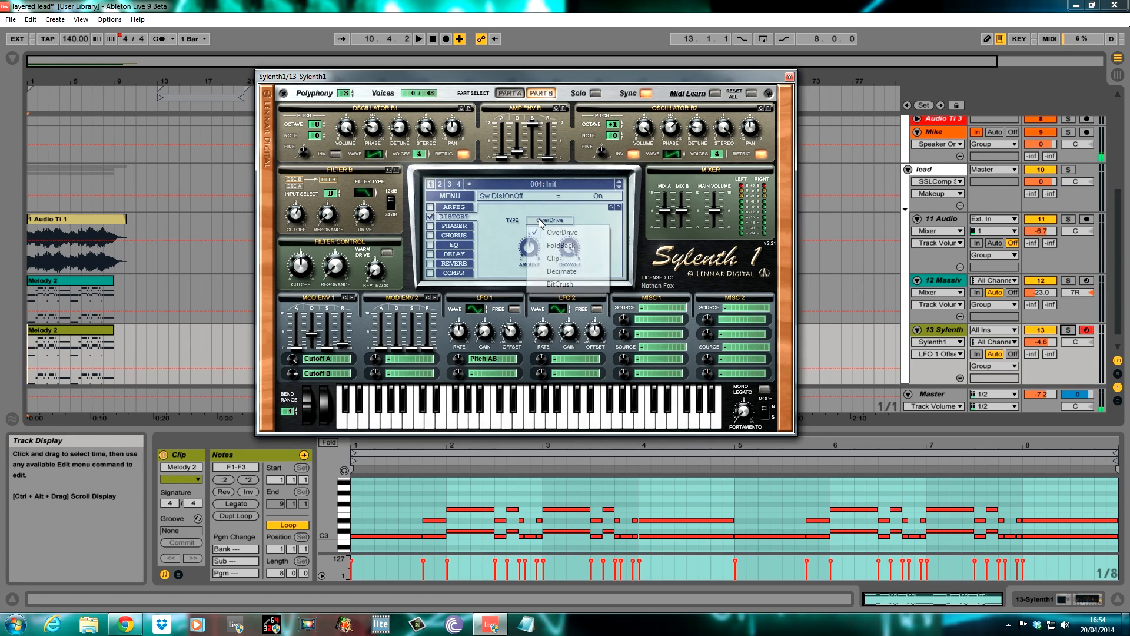
pyautogui.click(562, 245)
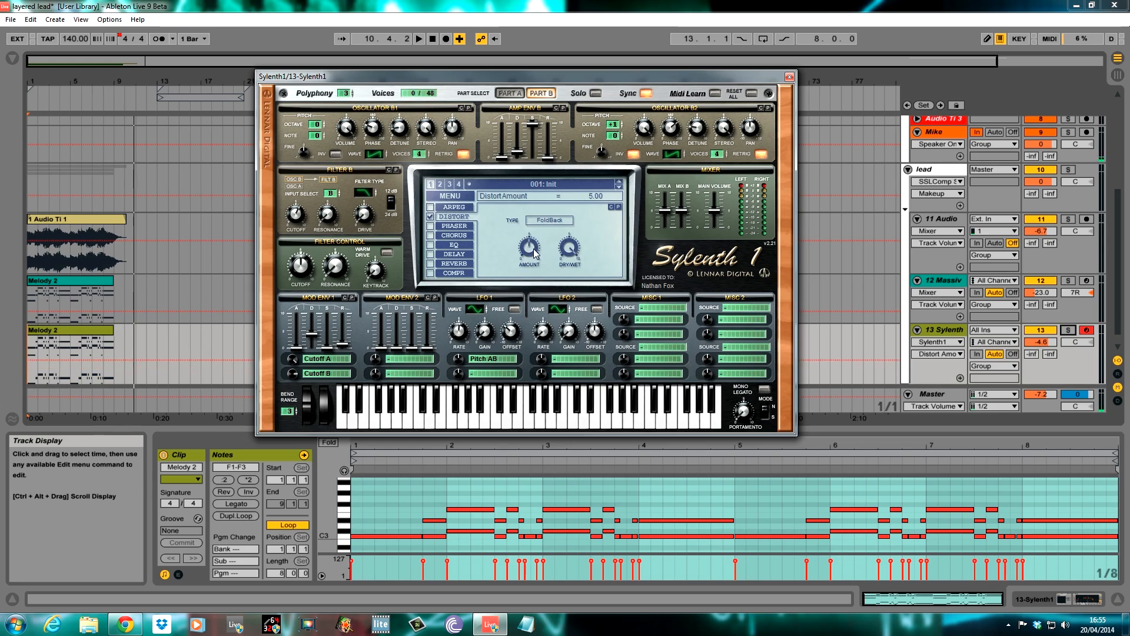
pyautogui.moveTo(531, 283); pyautogui.dragTo(531, 282)
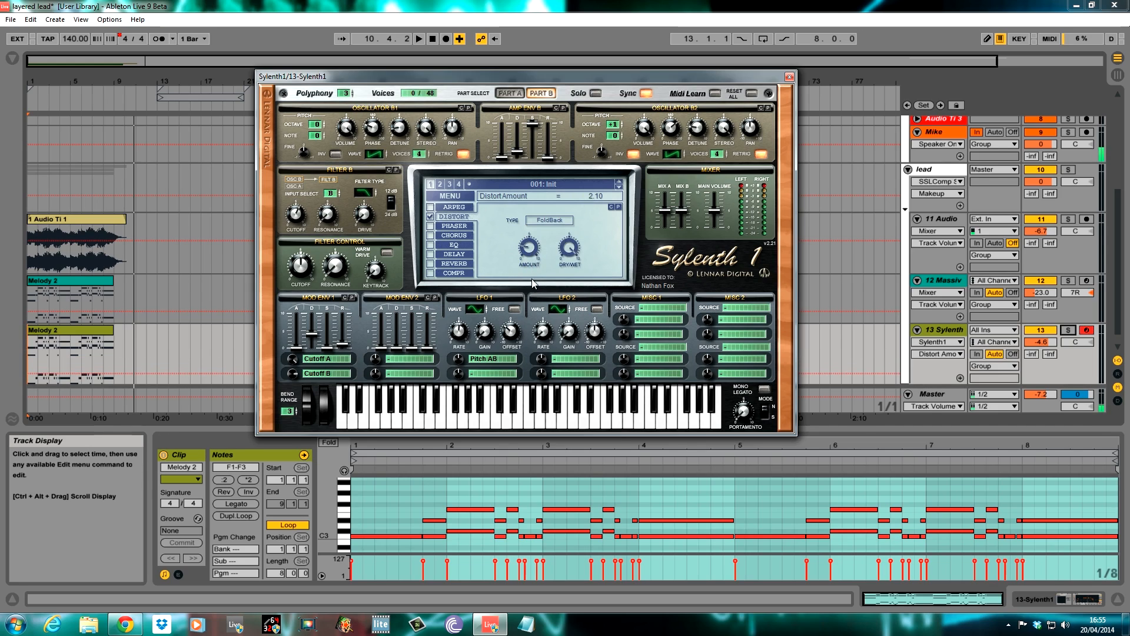
pyautogui.moveTo(569, 247); pyautogui.dragTo(572, 332)
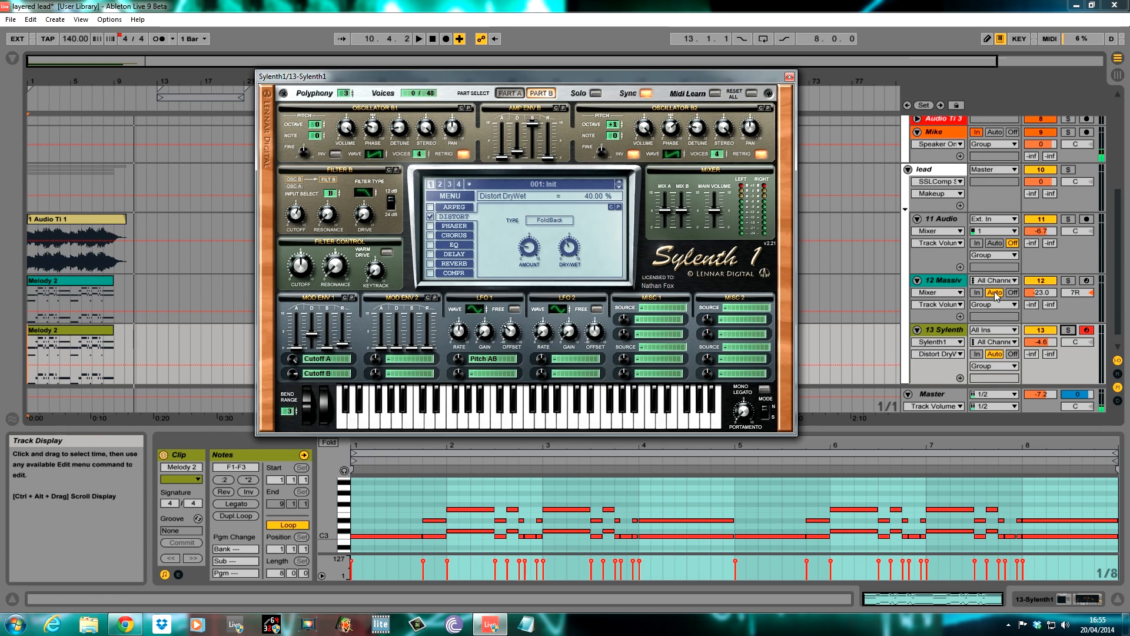
# Play the soloed Sylenth track and compare the sound with the distortion bypassed and re-enabled.
pyautogui.click(1066, 331)
pyautogui.press('space')
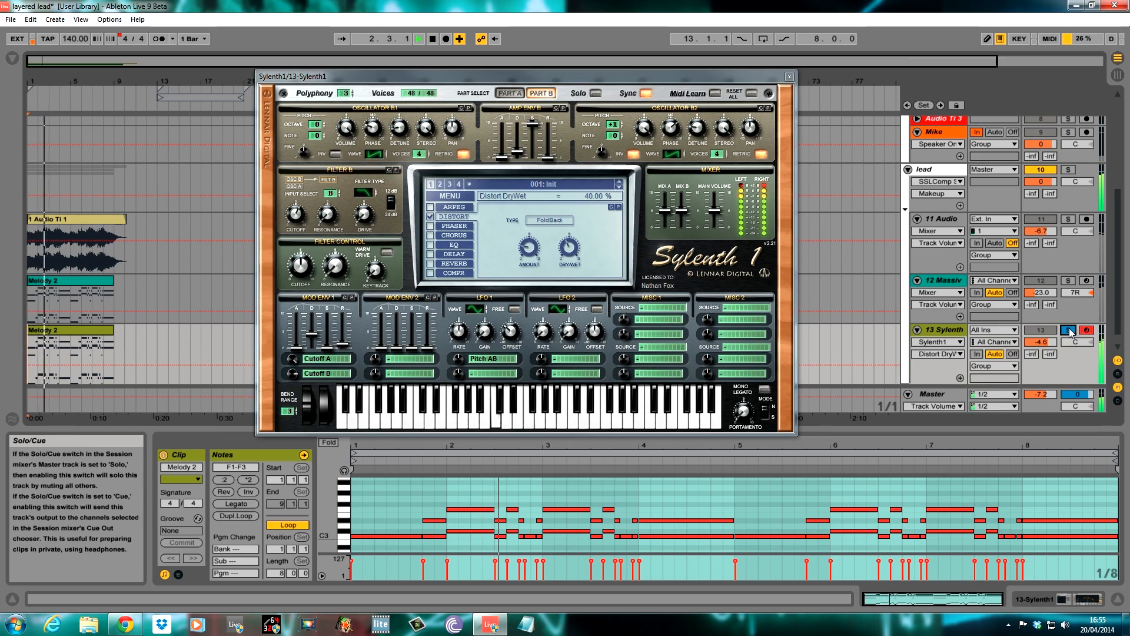
pyautogui.click(431, 216)
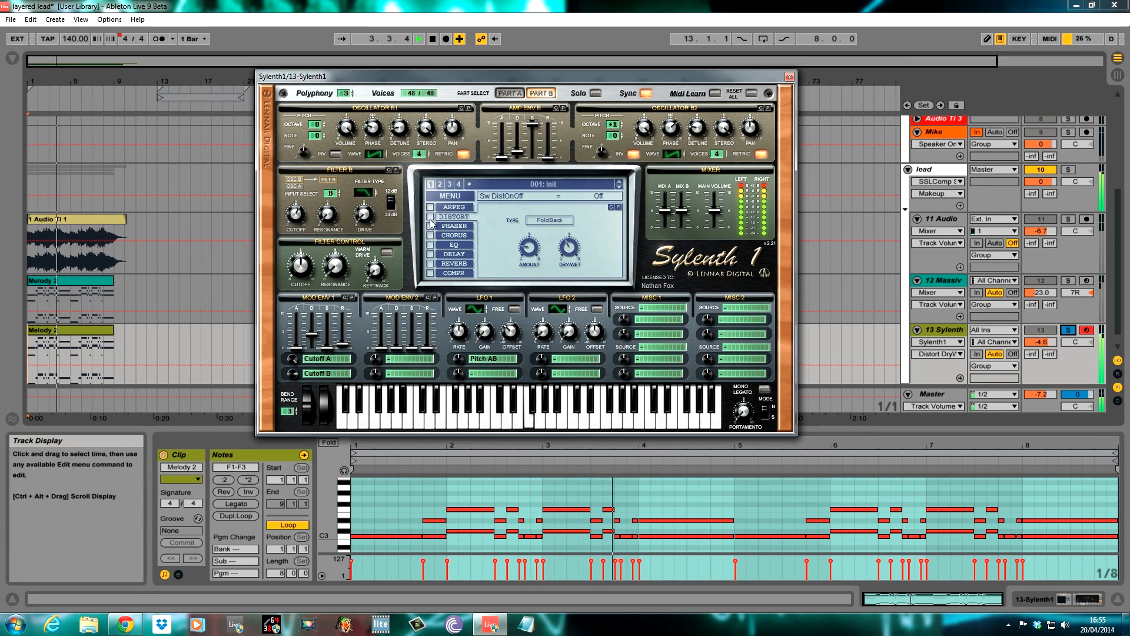
pyautogui.click(430, 216)
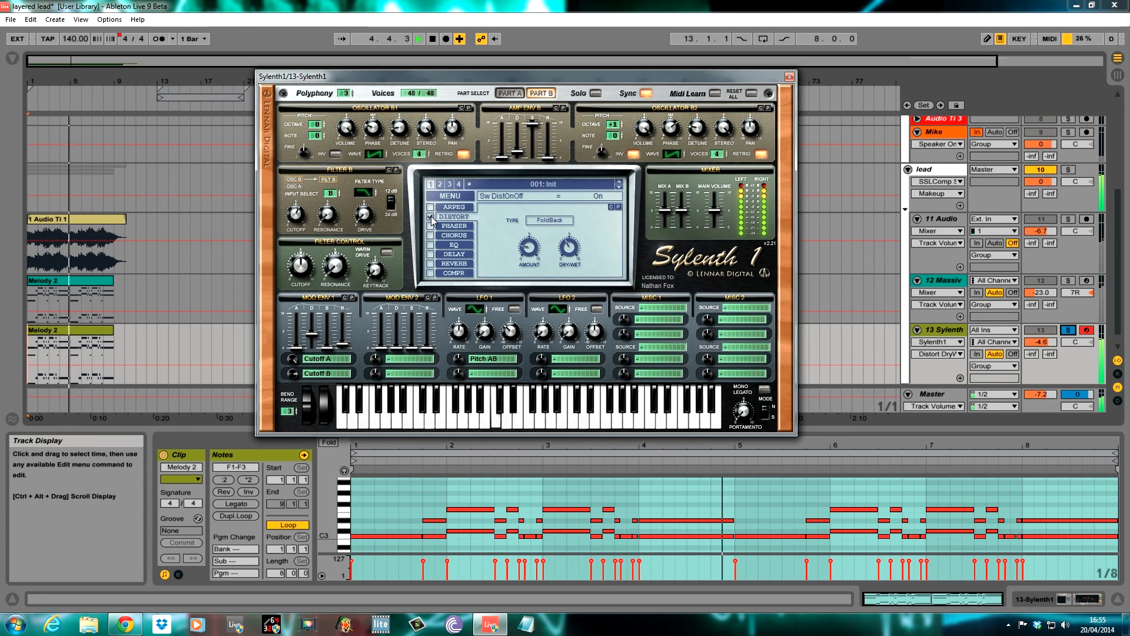
# Raise the distortion's dry/wet mix to 49.05% during playback, and end the Sylenth track's solo and the playback.
pyautogui.moveTo(572, 250); pyautogui.dragTo(574, 246)
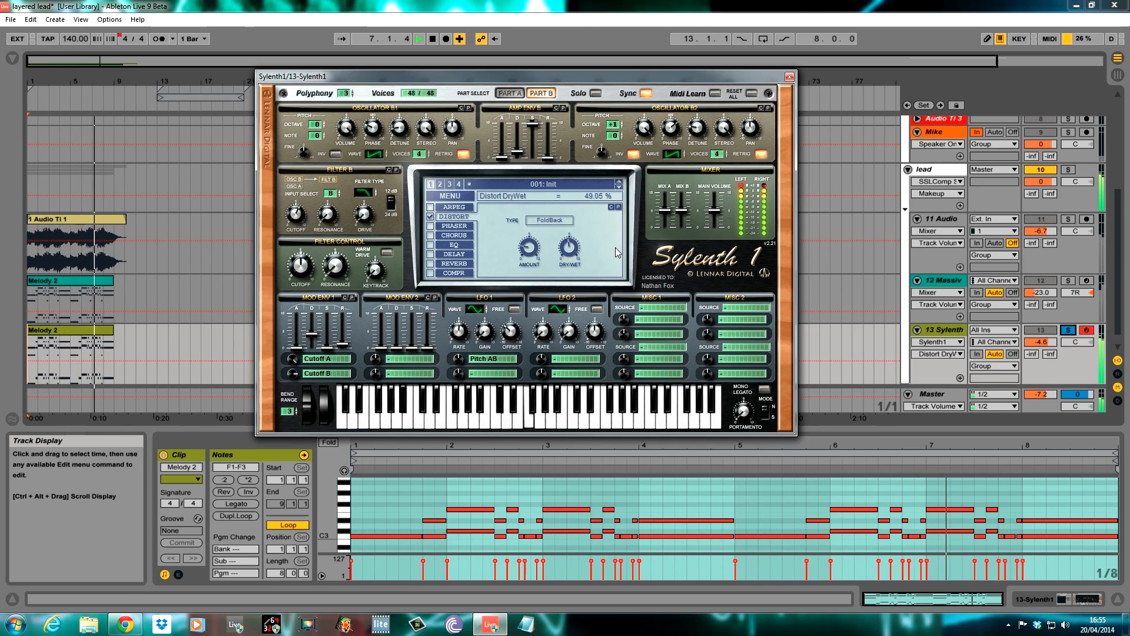
pyautogui.click(1069, 330)
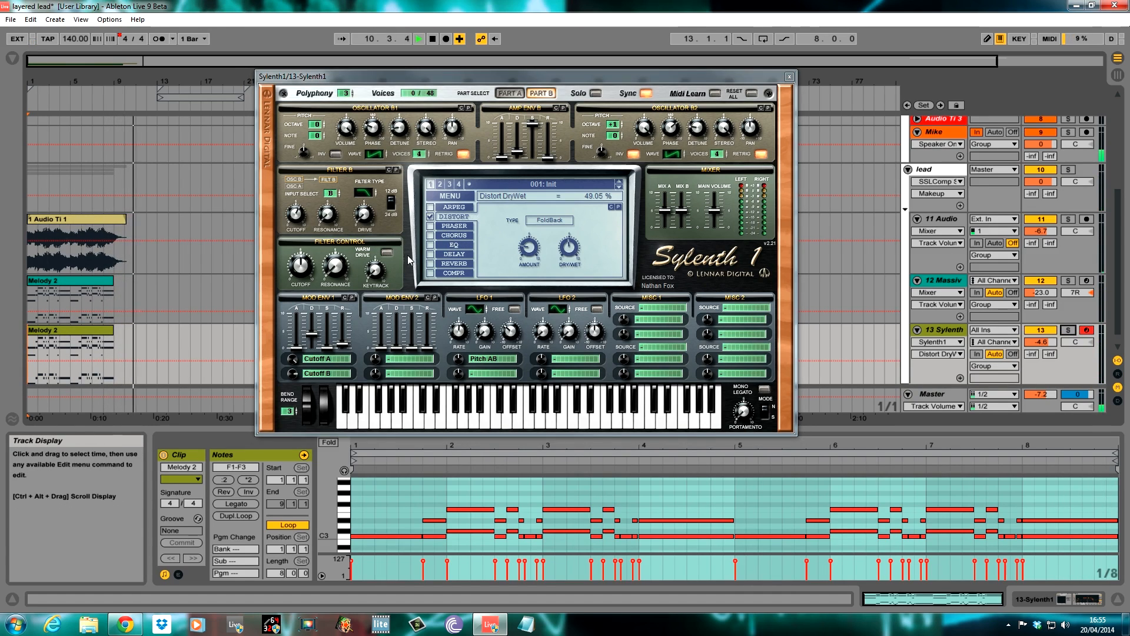
pyautogui.press('space')
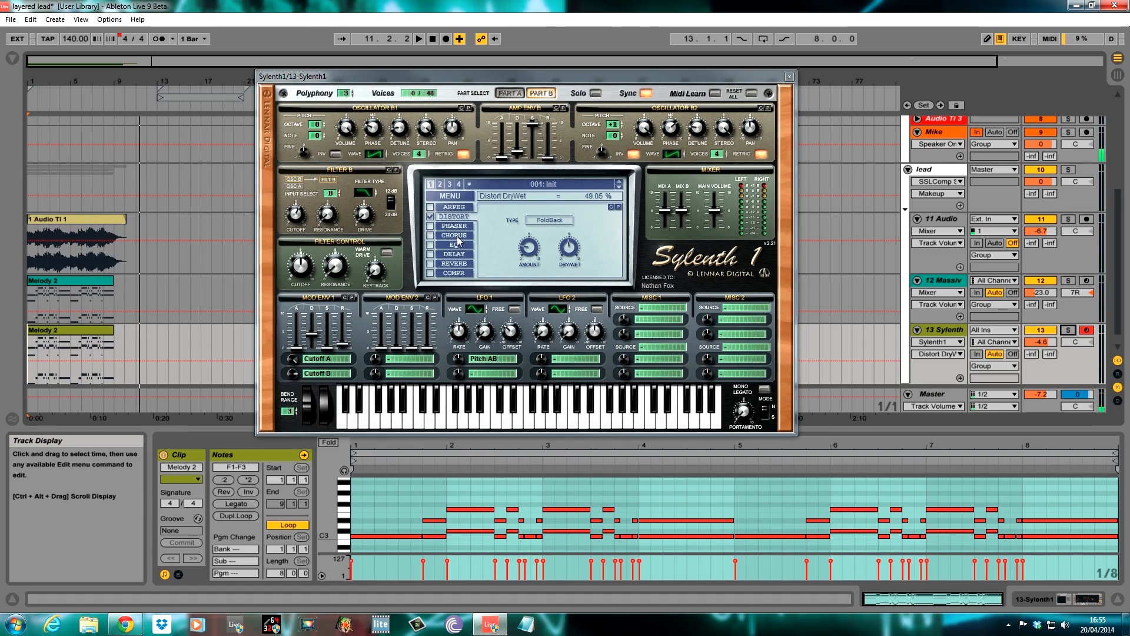
# Enable the chorus effect with a delay of 1.00 ms, feedback of 18.57% and a dry/wet mix of 40%.
pyautogui.click(456, 236)
pyautogui.click(130, 299)
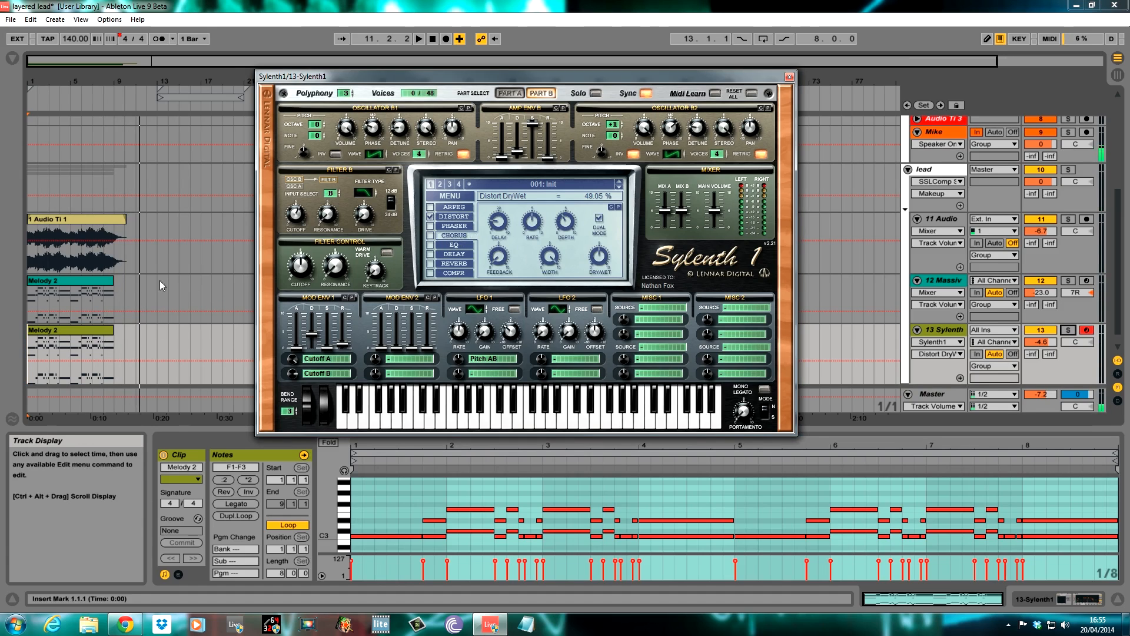
pyautogui.click(430, 236)
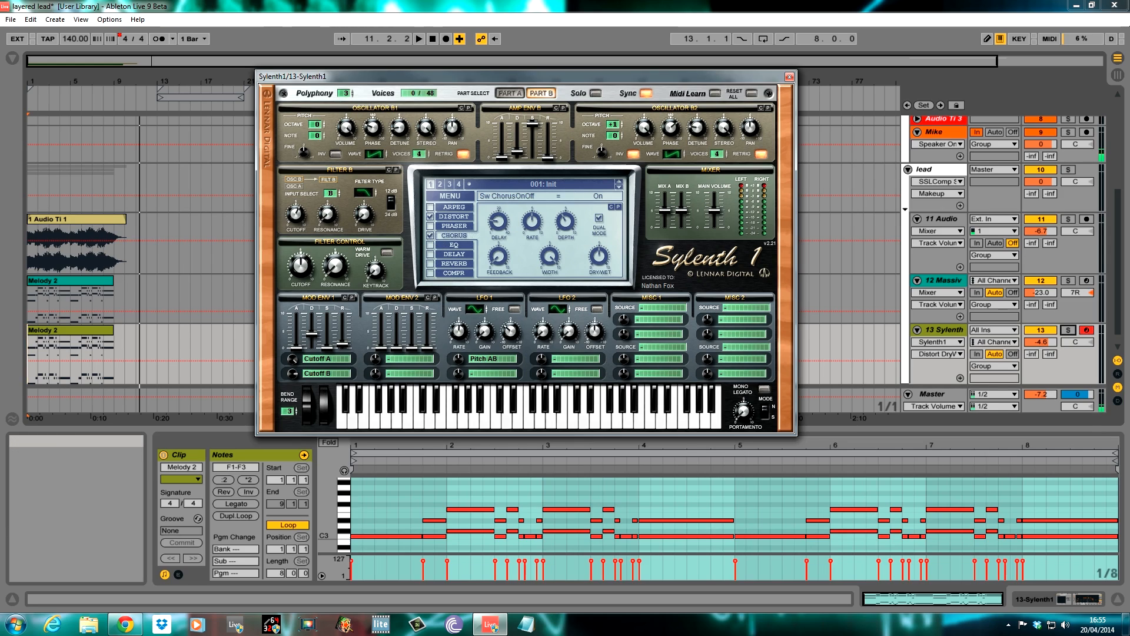
pyautogui.click(497, 222)
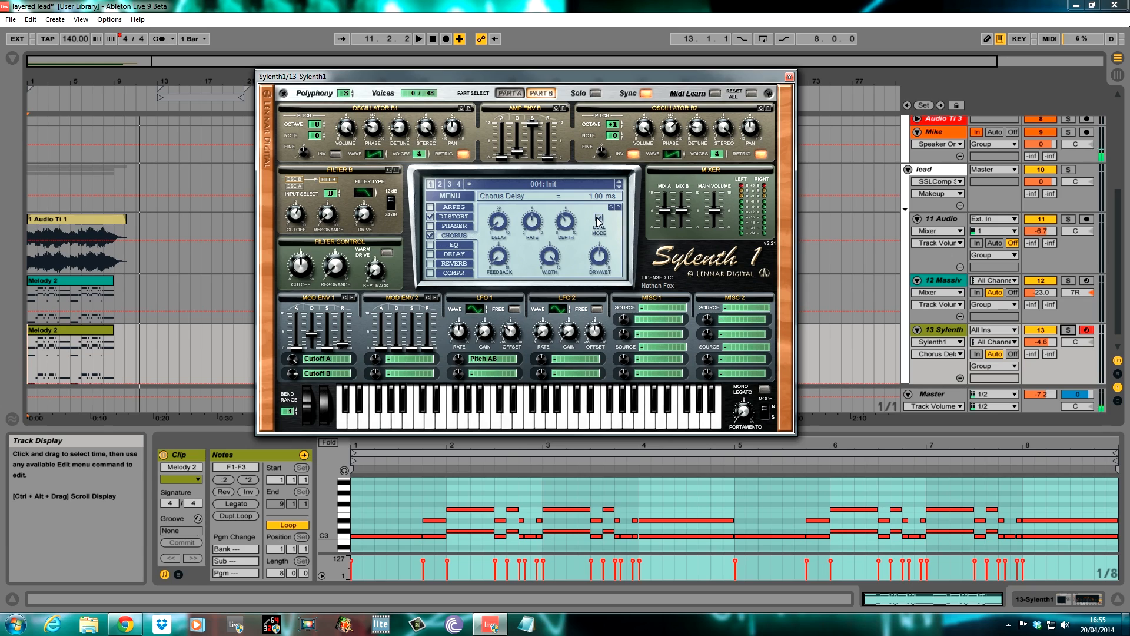
pyautogui.moveTo(501, 259); pyautogui.dragTo(500, 264)
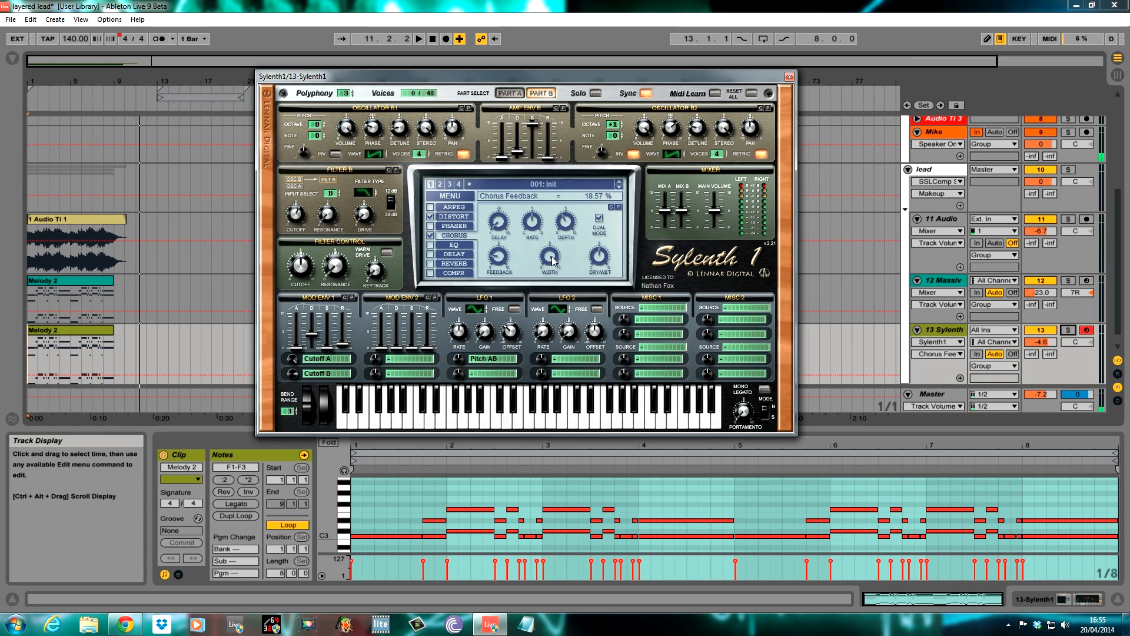
pyautogui.moveTo(600, 261); pyautogui.dragTo(602, 272)
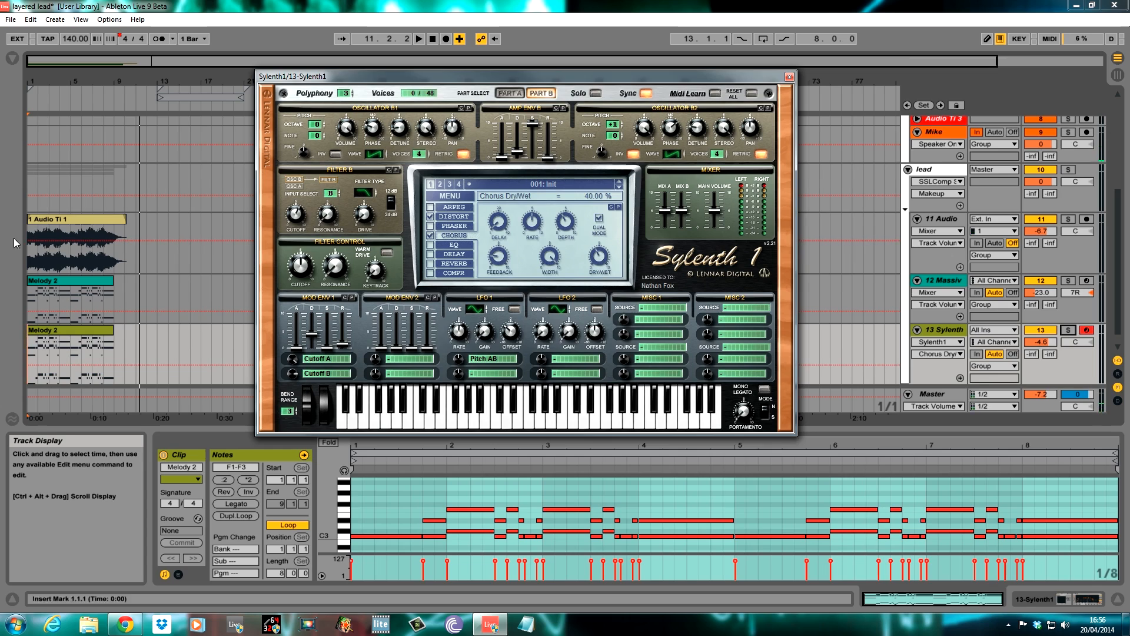
# Enable the EQ effect with the bass at 9.29 dB and the bass frequency at 151.01 Hz.
pyautogui.click(454, 245)
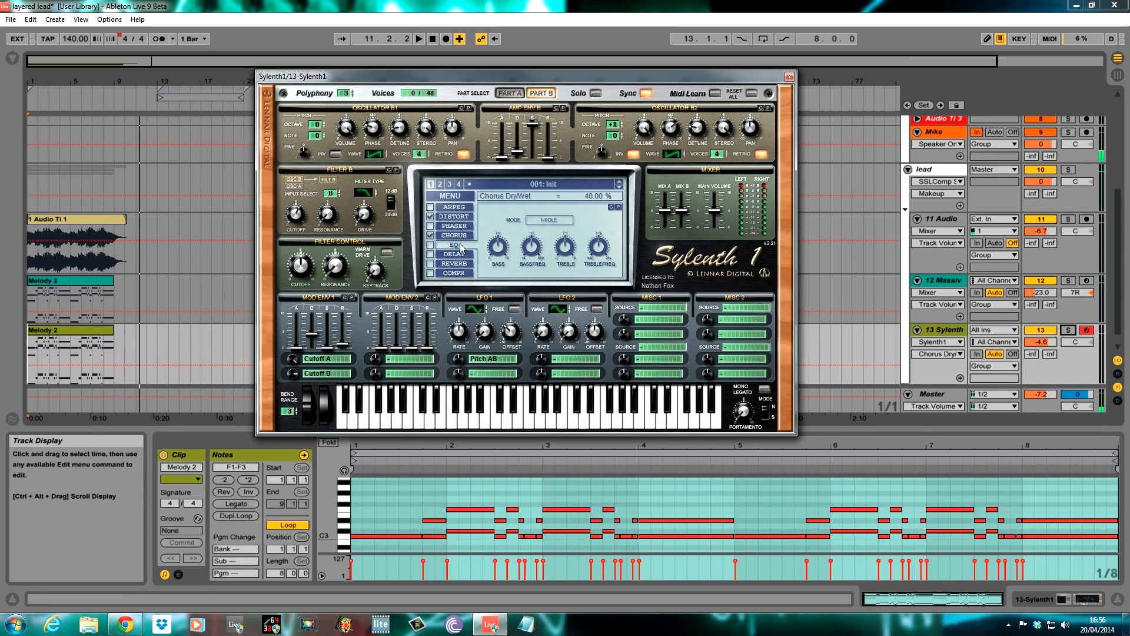
pyautogui.click(430, 244)
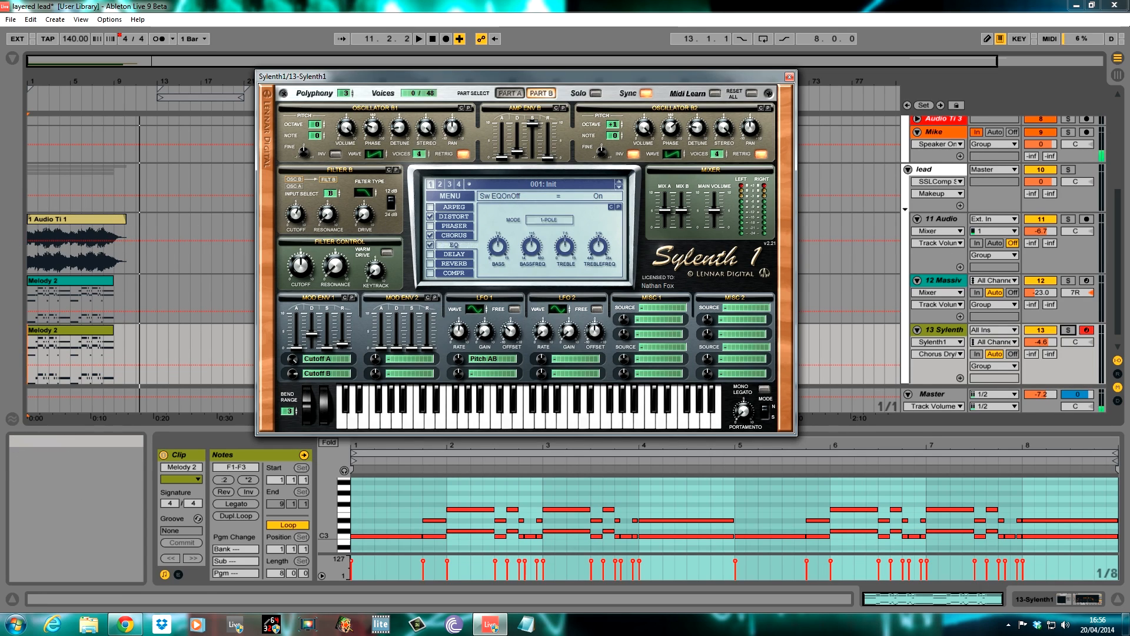
pyautogui.click(496, 249)
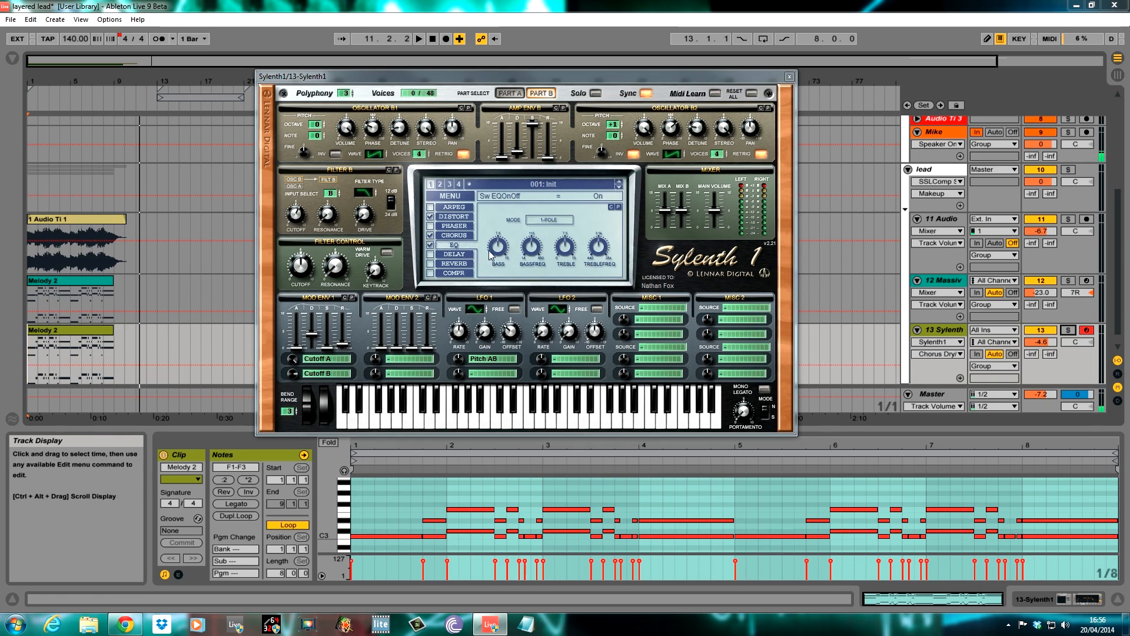
pyautogui.moveTo(492, 228); pyautogui.dragTo(492, 227)
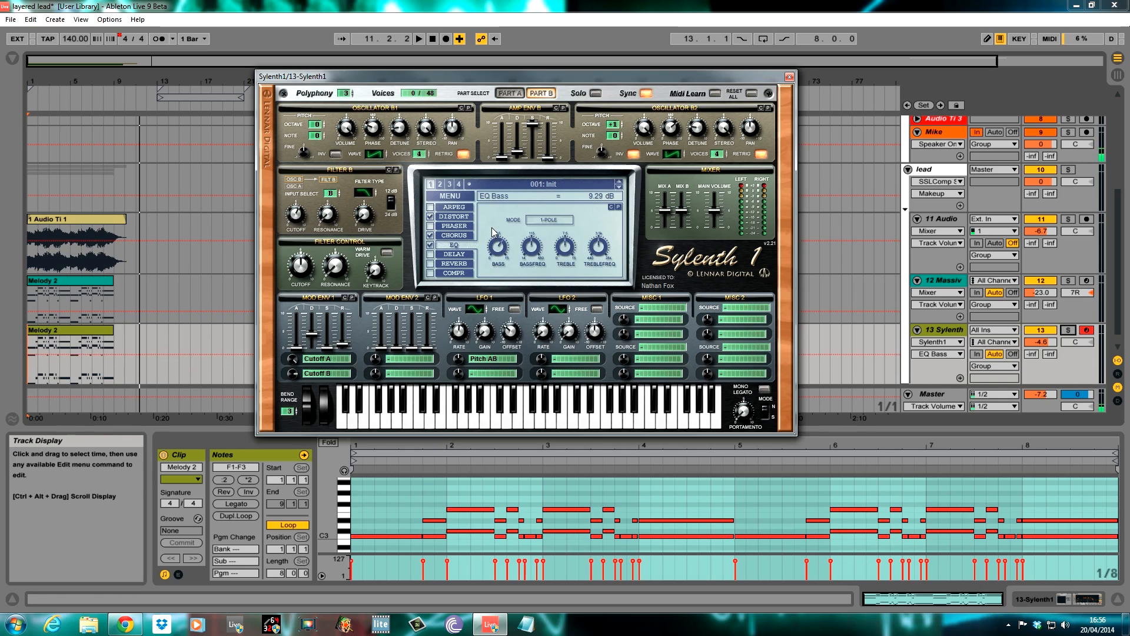
pyautogui.click(533, 246)
pyautogui.moveTo(535, 247); pyautogui.dragTo(535, 246)
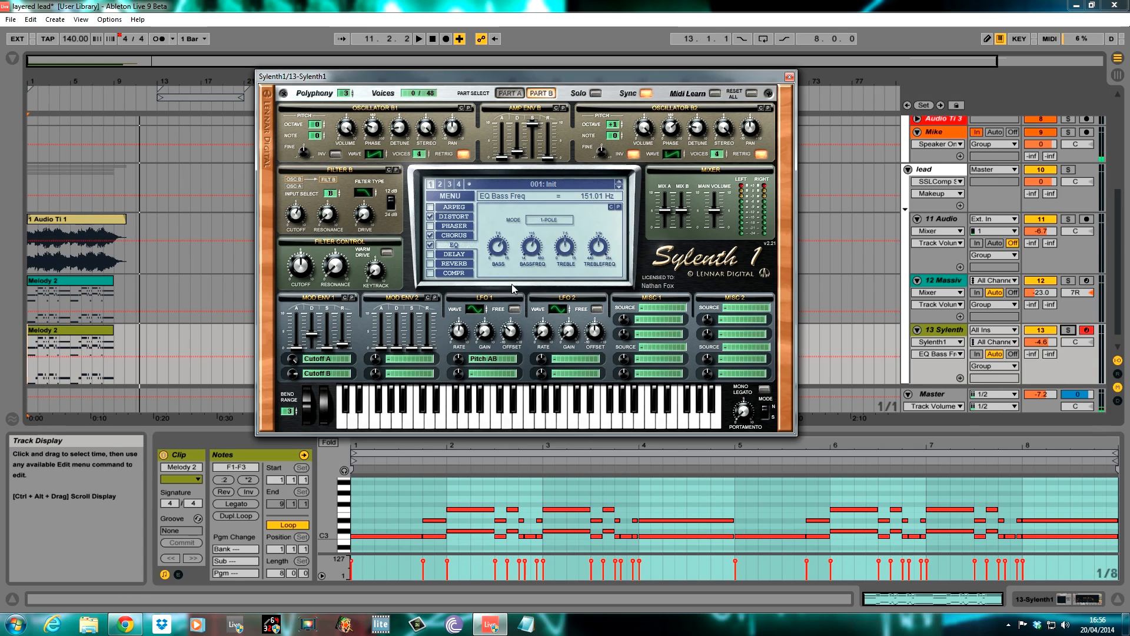
# Enable the reverb with predelay 0.00 ms, damp 1.43, size 8.26 and a dry/wet mix of 20.48%.
pyautogui.click(454, 263)
pyautogui.click(430, 263)
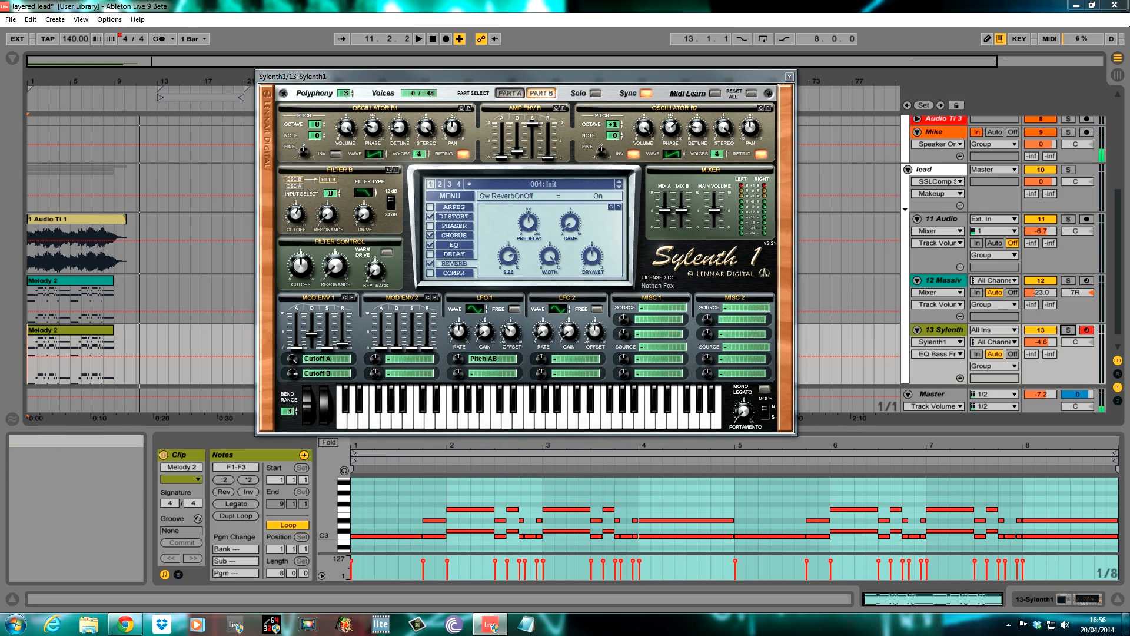
pyautogui.click(530, 231)
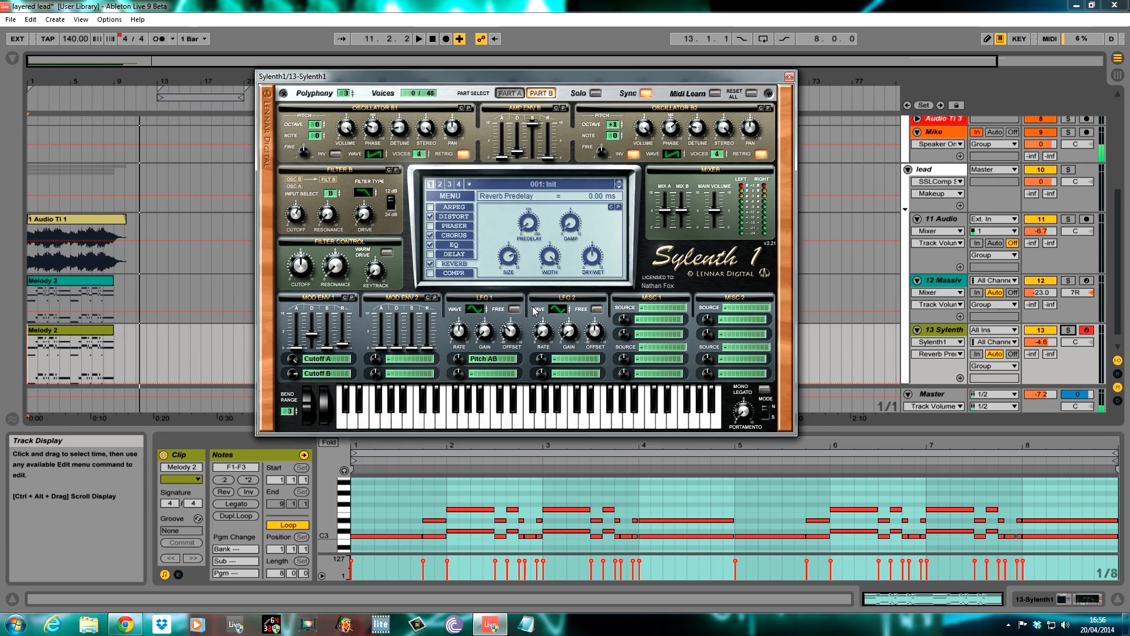
pyautogui.click(572, 229)
pyautogui.moveTo(573, 231); pyautogui.dragTo(569, 209)
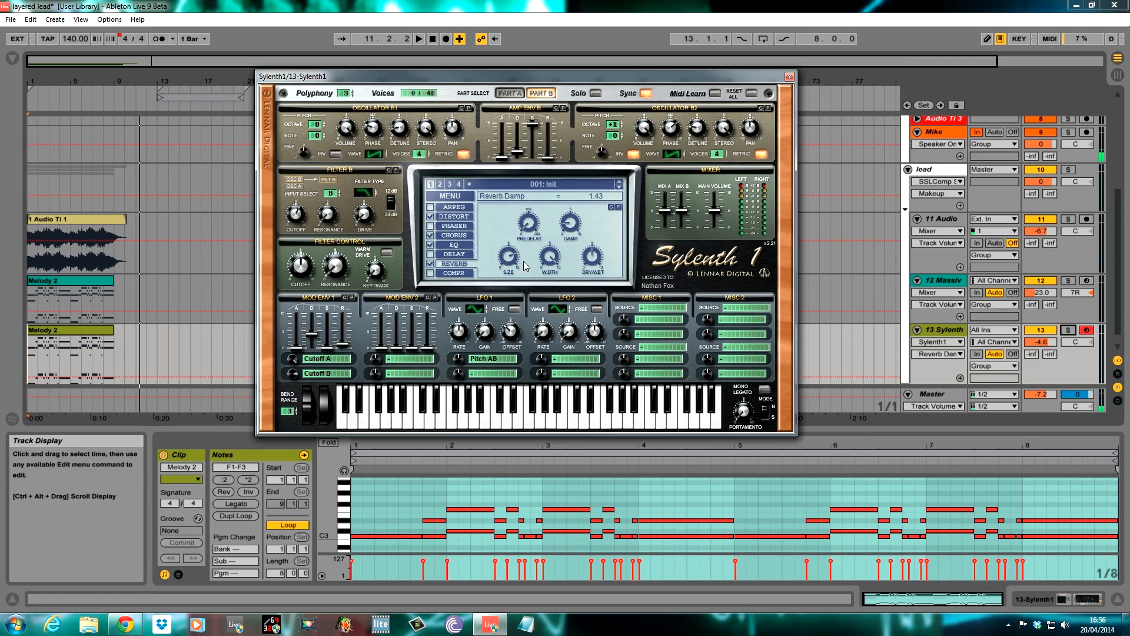
pyautogui.moveTo(514, 263); pyautogui.dragTo(518, 256)
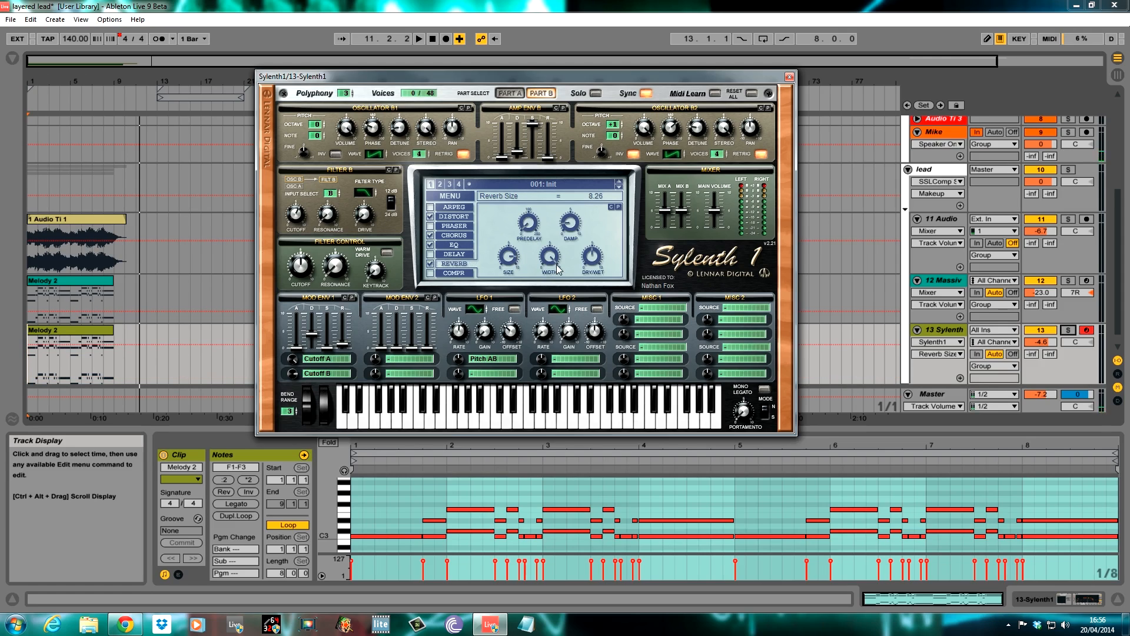
pyautogui.moveTo(590, 258); pyautogui.dragTo(593, 299)
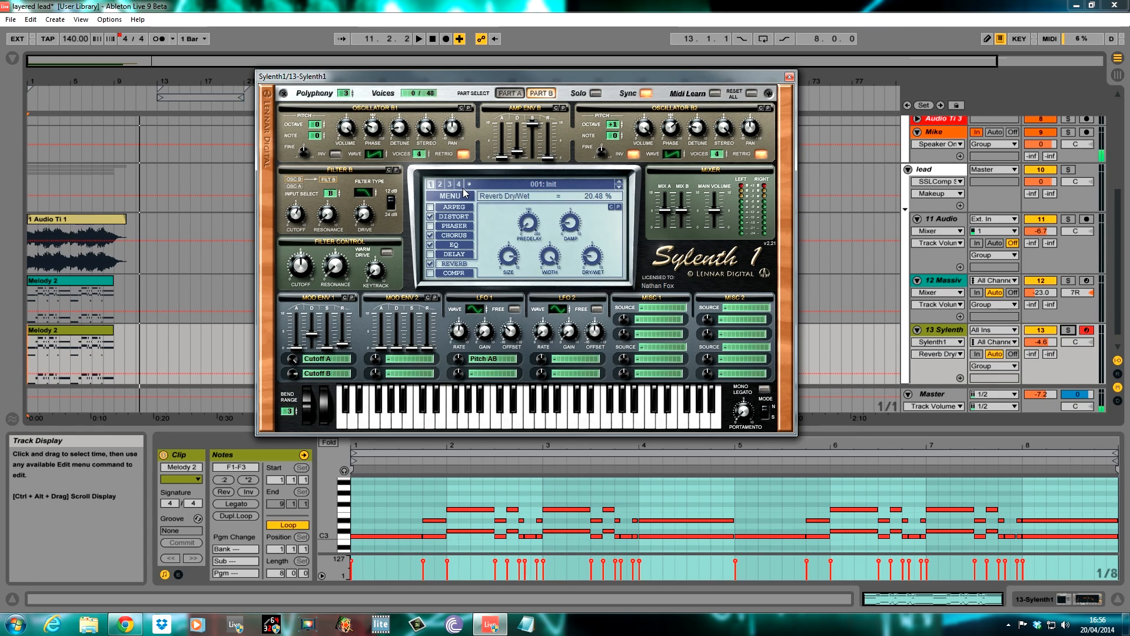
# Play the soloed Sylenth track from the start while raising LFO 1's gain to 0.48, and end the solo.
pyautogui.moveTo(399, 87); pyautogui.dragTo(393, 102)
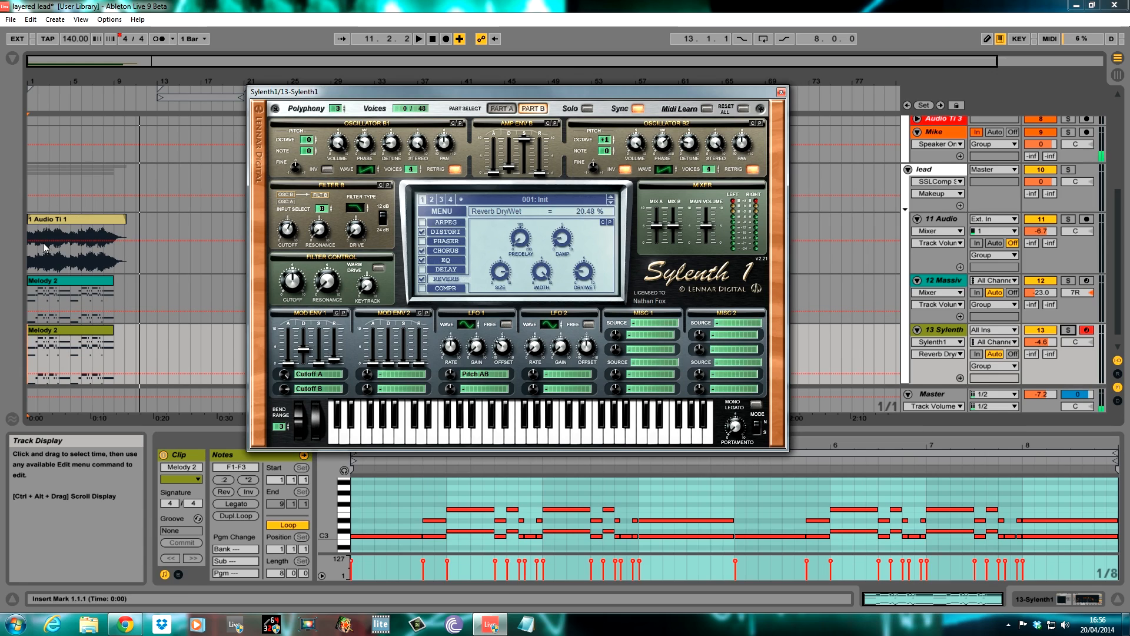
pyautogui.click(27, 365)
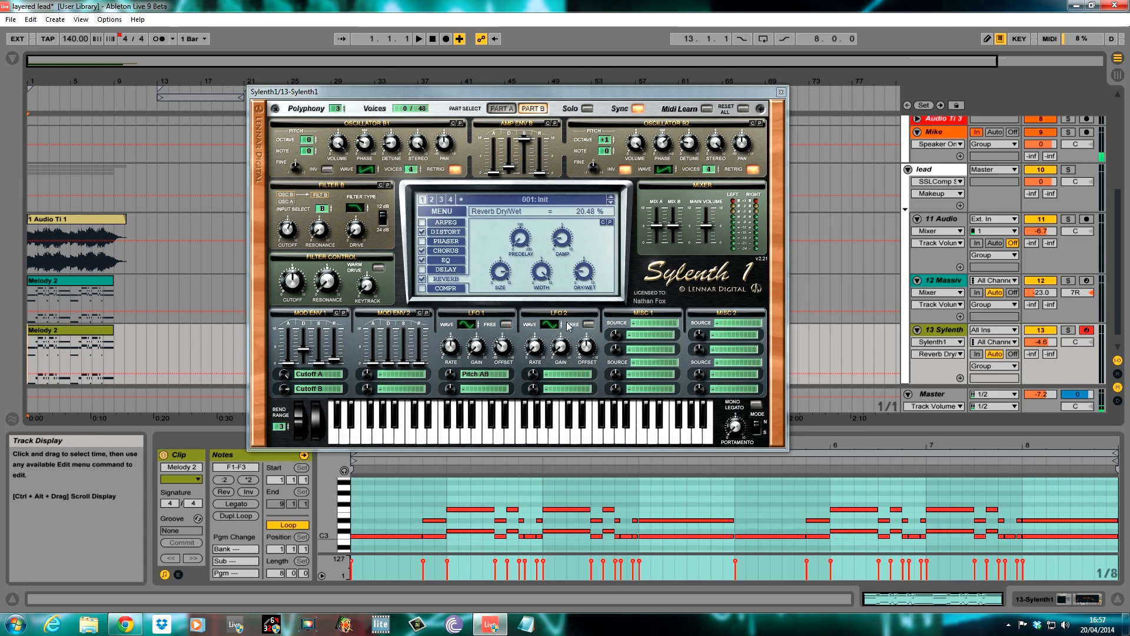
pyautogui.click(1068, 330)
pyautogui.press('space')
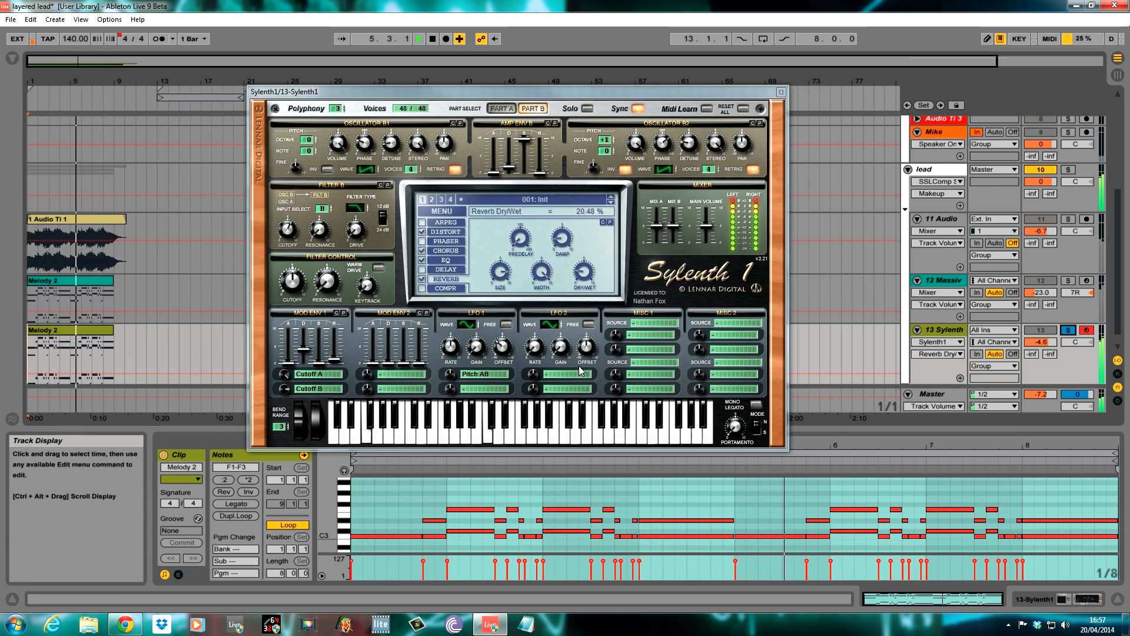
pyautogui.click(477, 348)
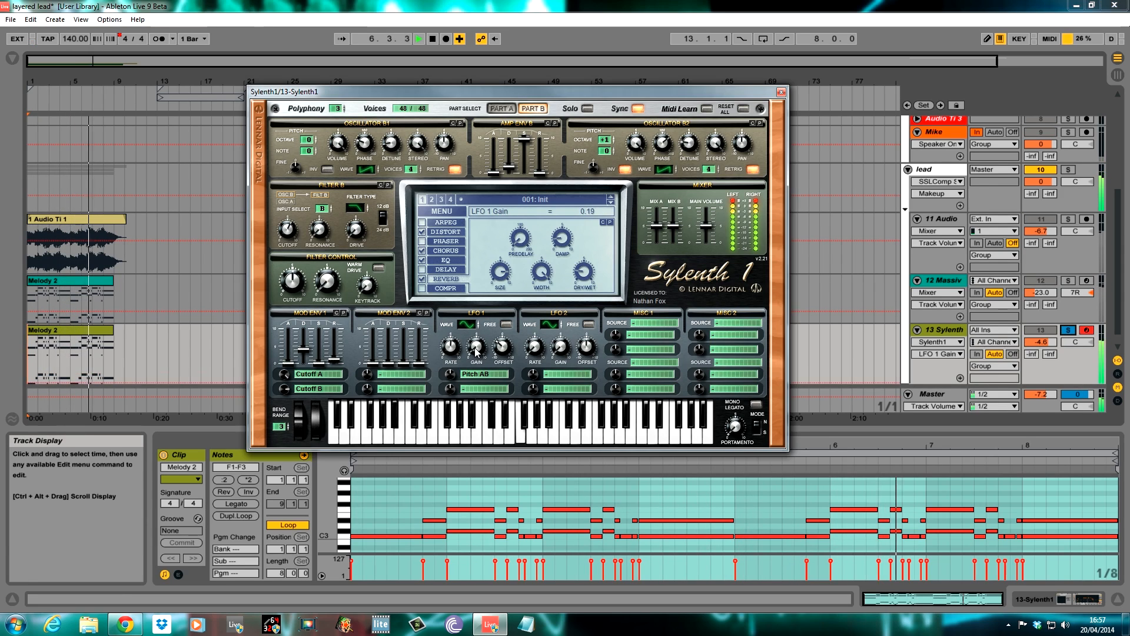
pyautogui.moveTo(475, 346); pyautogui.dragTo(475, 344)
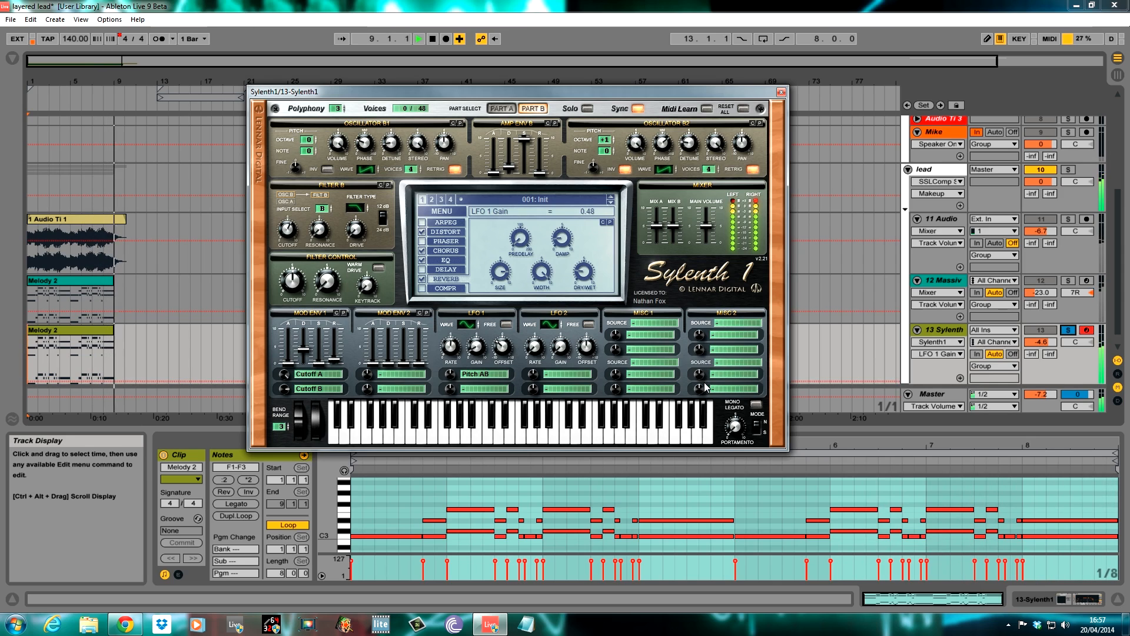
pyautogui.click(1068, 330)
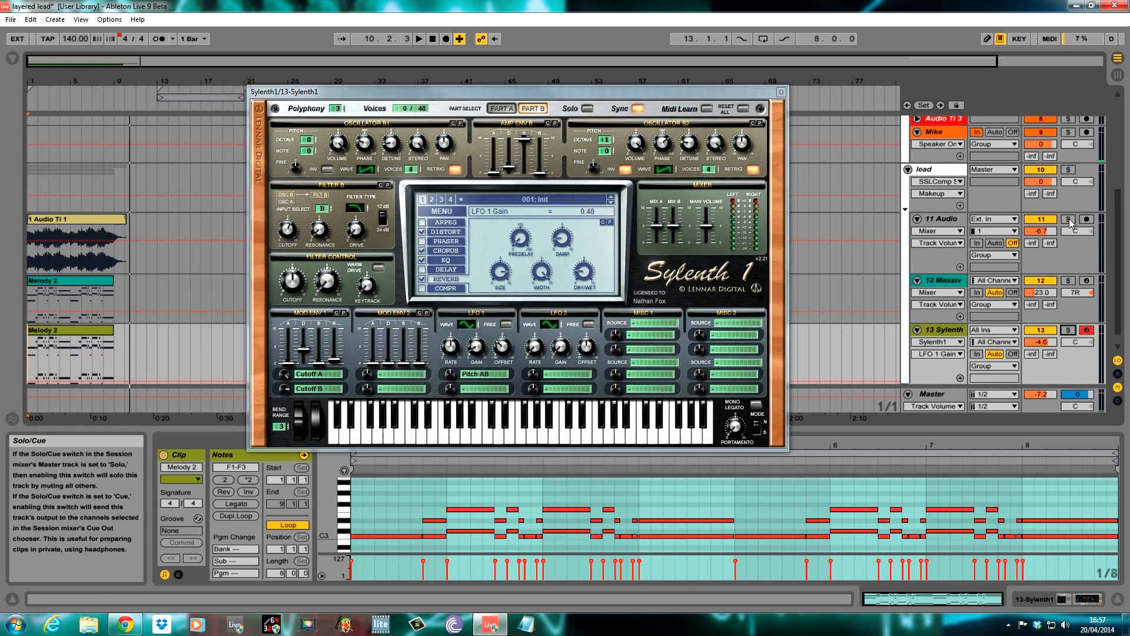
# Play the lead layers, reactivating the muted Massive and Sylenth tracks in turn and lowering the Massive track's volume to -26.1 dB.
pyautogui.click(1041, 330)
pyautogui.press('space')
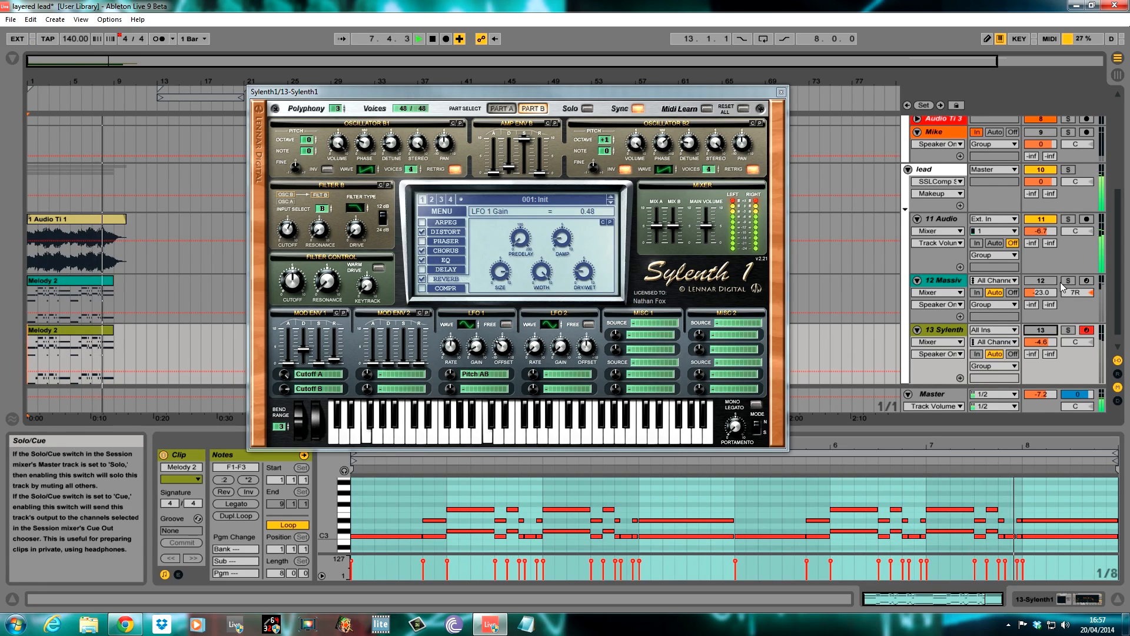
pyautogui.click(1041, 280)
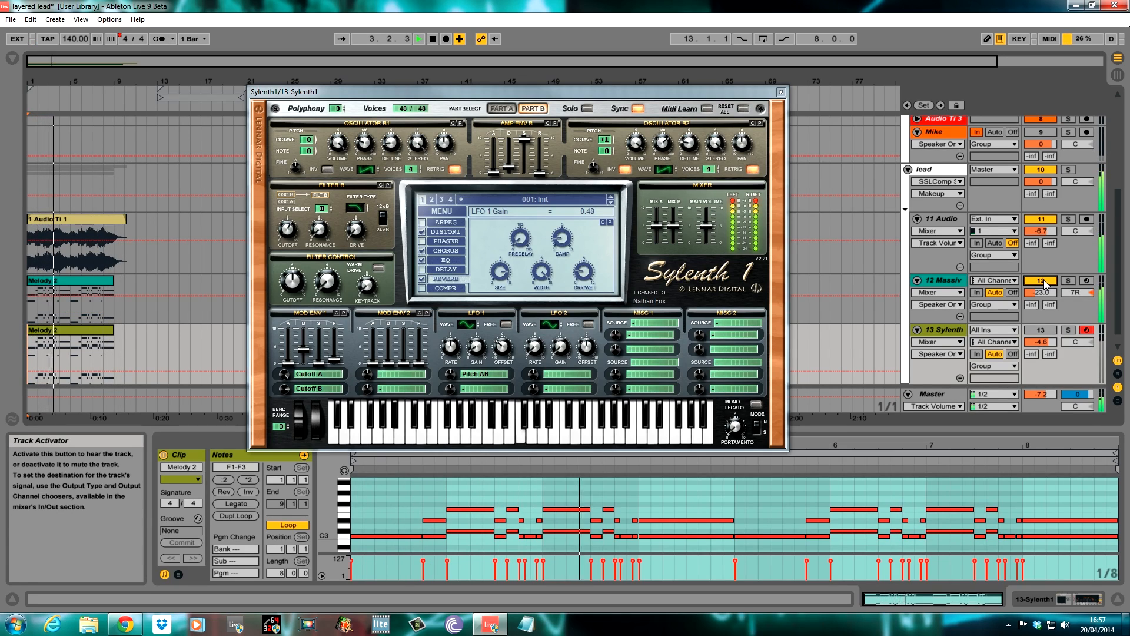
pyautogui.moveTo(1042, 292); pyautogui.dragTo(1041, 299)
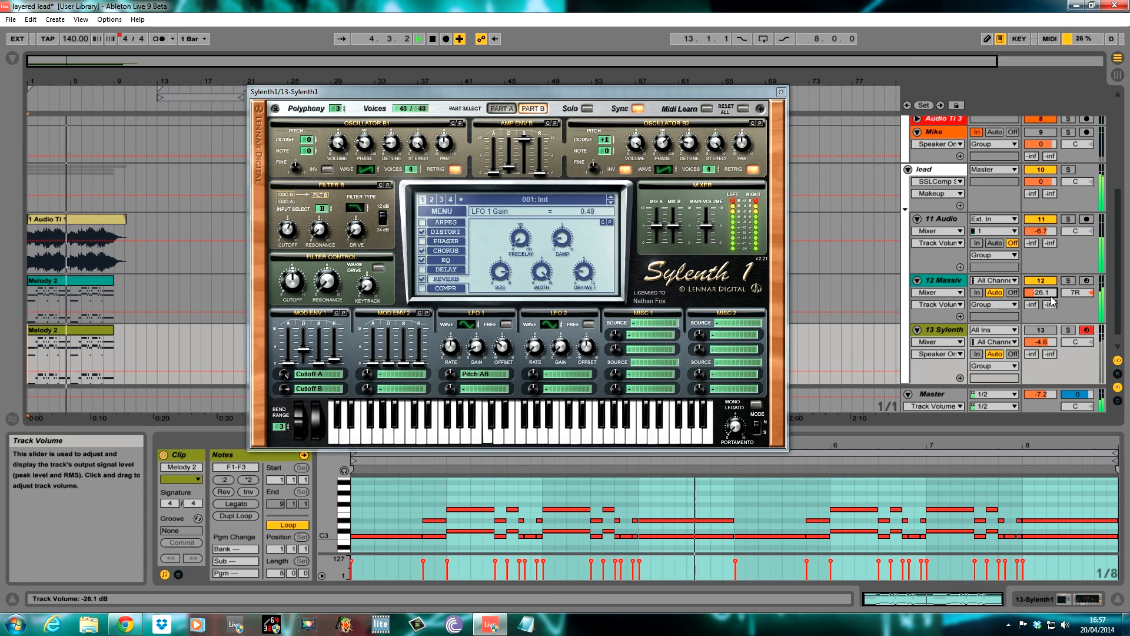
pyautogui.click(1046, 330)
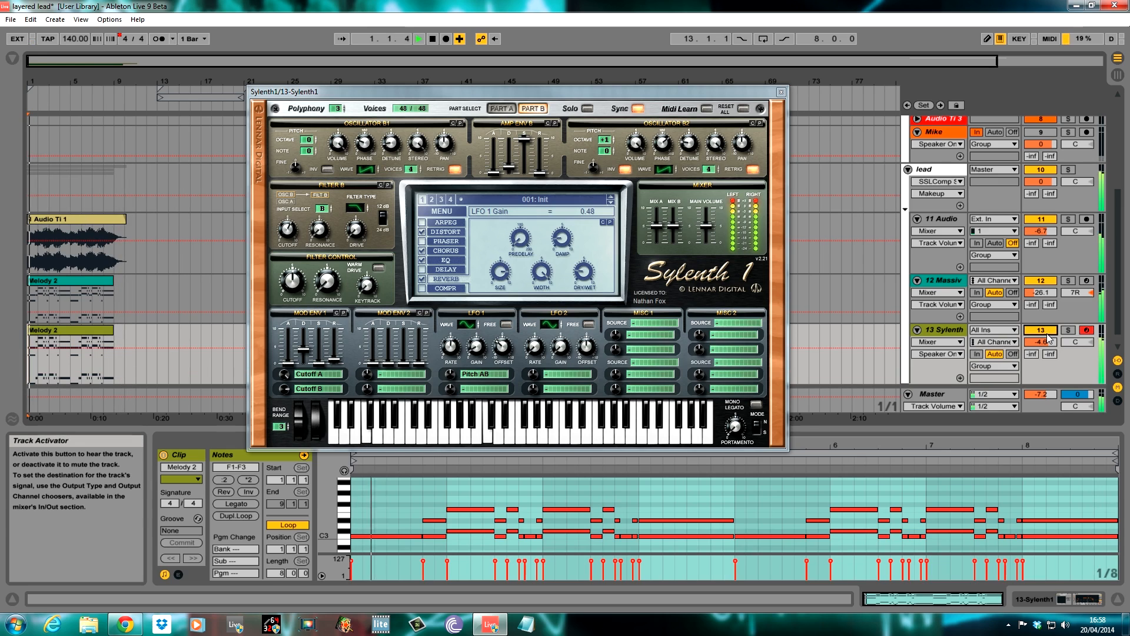
# Set Sylenth1's polyphony to 16, audition the soloed Sylenth track, and end the playback and solo.
pyautogui.click(711, 233)
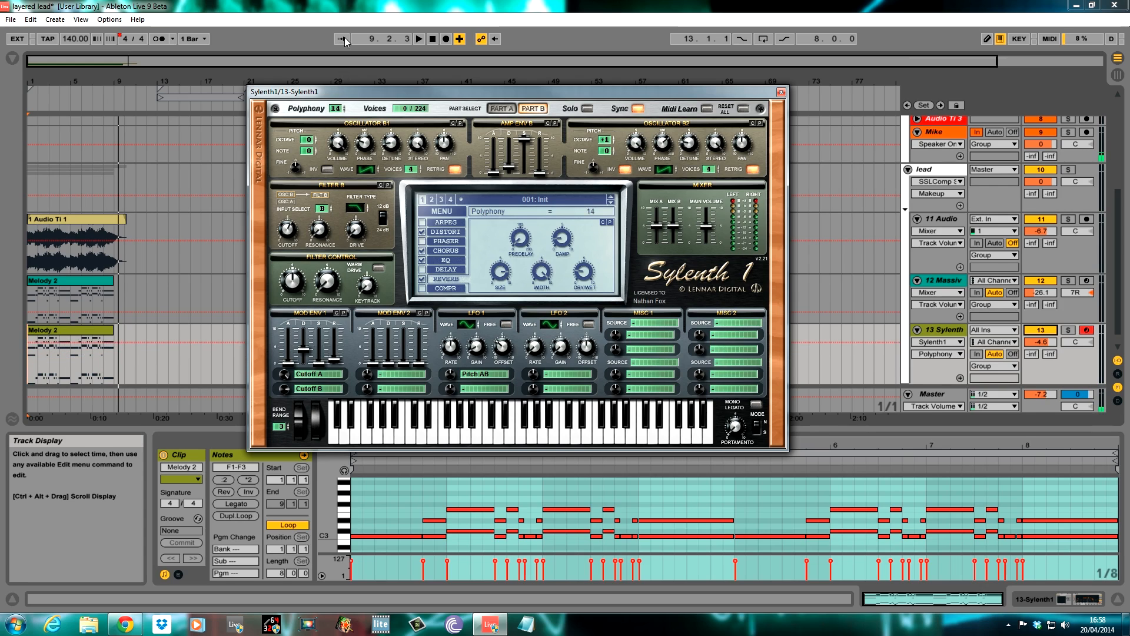
pyautogui.moveTo(347, 28); pyautogui.dragTo(348, 26)
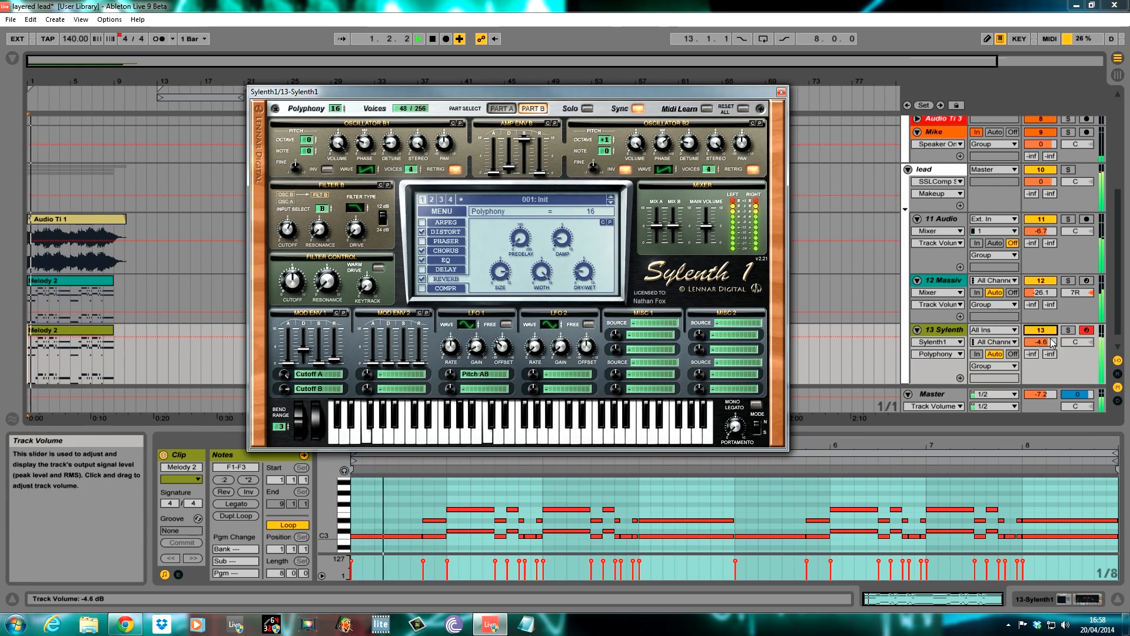
pyautogui.click(1069, 330)
pyautogui.press('space')
pyautogui.moveTo(340, 109)
pyautogui.mouseDown()
pyautogui.moveTo(333, 209)
pyautogui.moveTo(334, 119)
pyautogui.mouseUp()
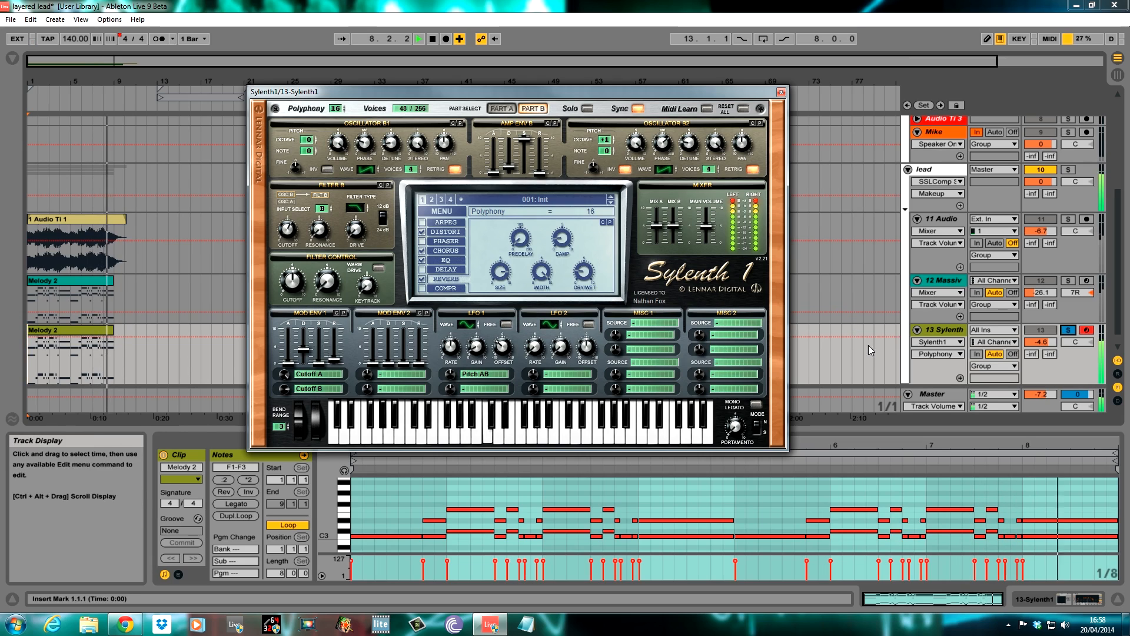
pyautogui.press('space')
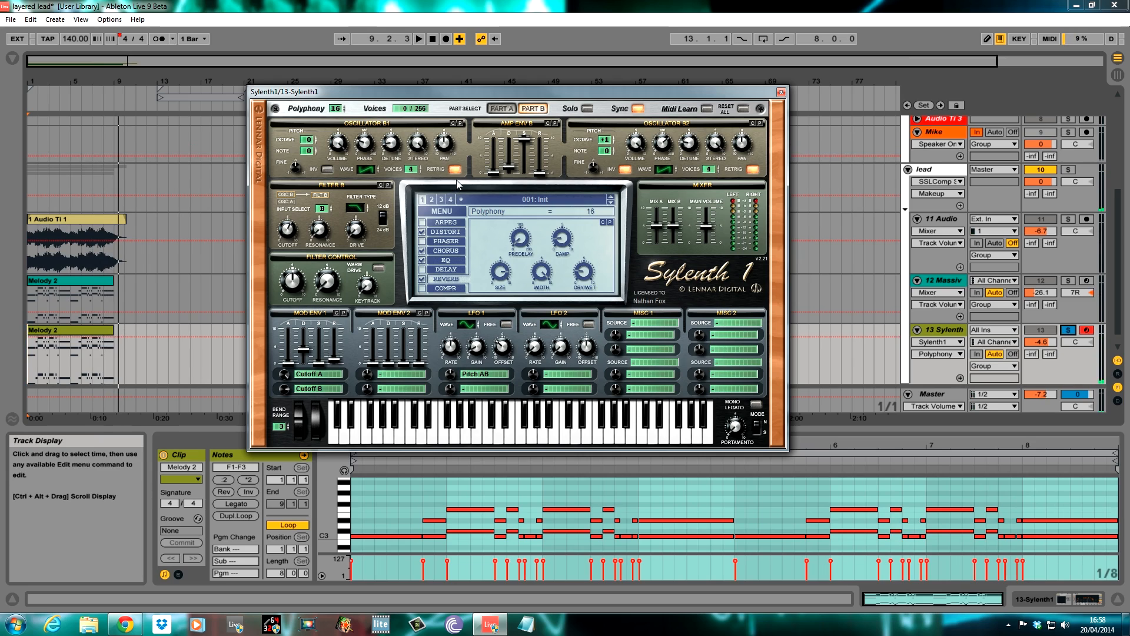
pyautogui.click(1069, 331)
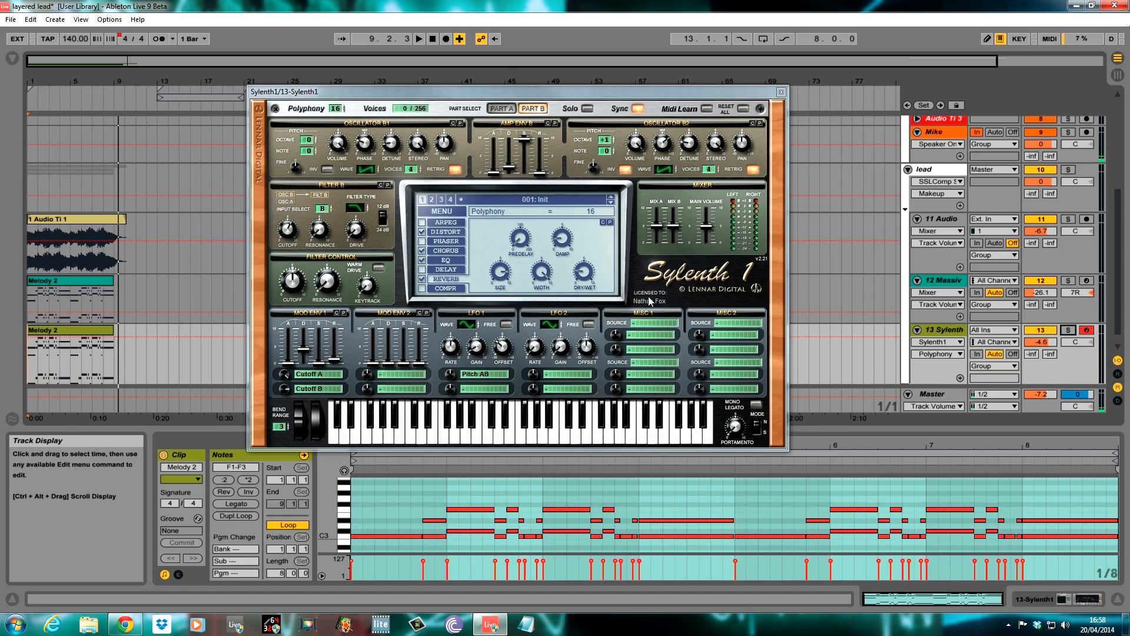
pyautogui.moveTo(466, 93)
pyautogui.mouseDown()
pyautogui.moveTo(513, 98)
pyautogui.moveTo(480, 103)
pyautogui.mouseUp()
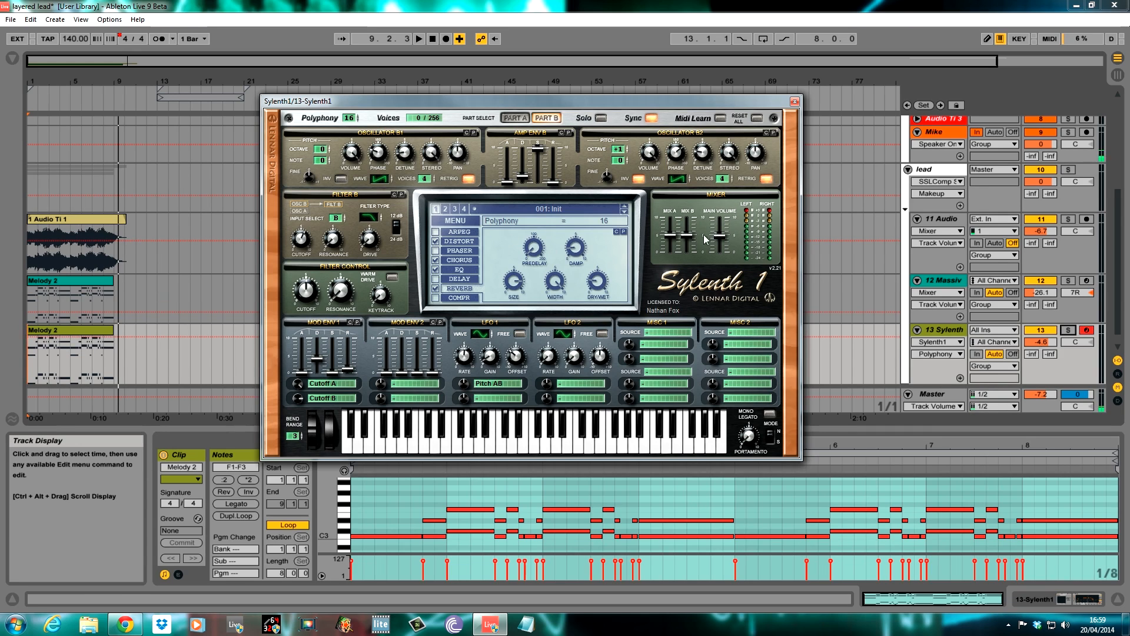
pyautogui.moveTo(613, 107)
pyautogui.mouseDown()
pyautogui.moveTo(614, 76)
pyautogui.moveTo(615, 84)
pyautogui.mouseUp()
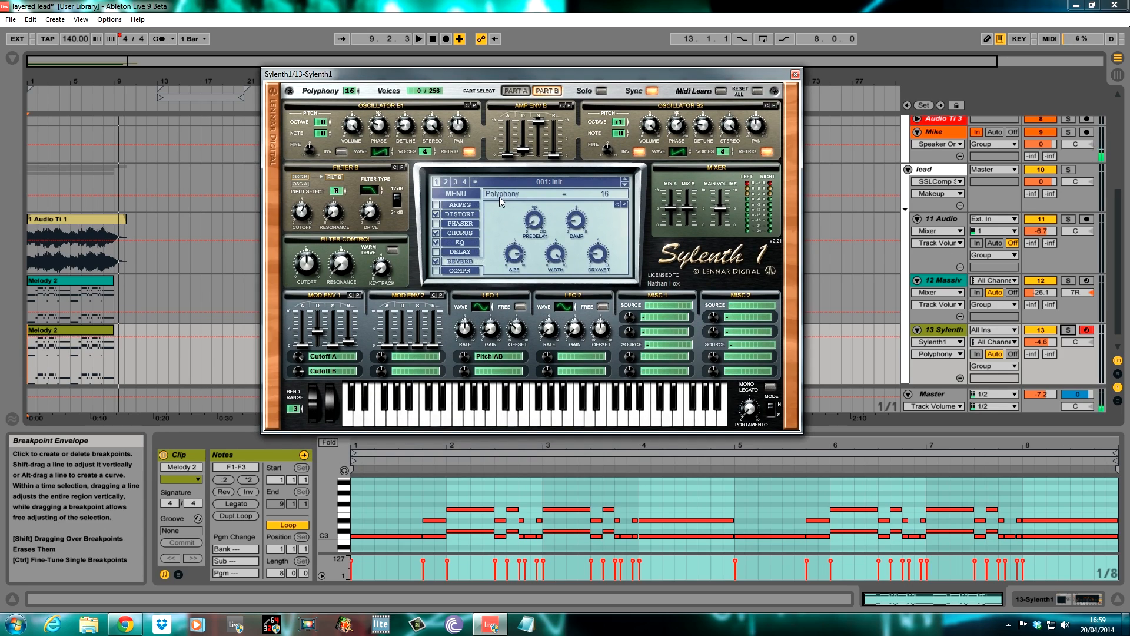